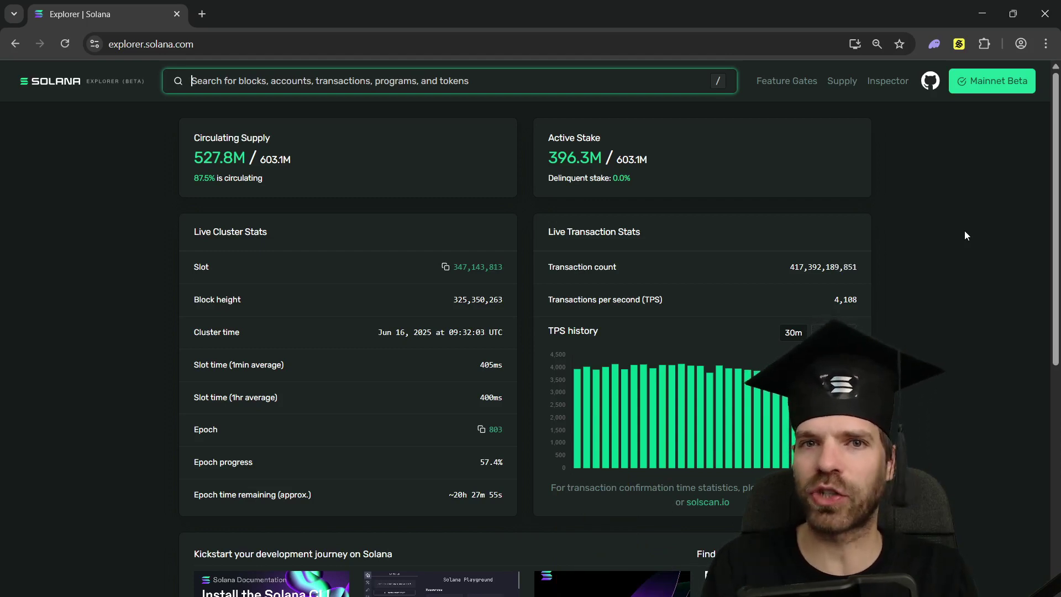
- Open the block for slot 347,143,897 and scroll through its summary
left_click(130, 152)
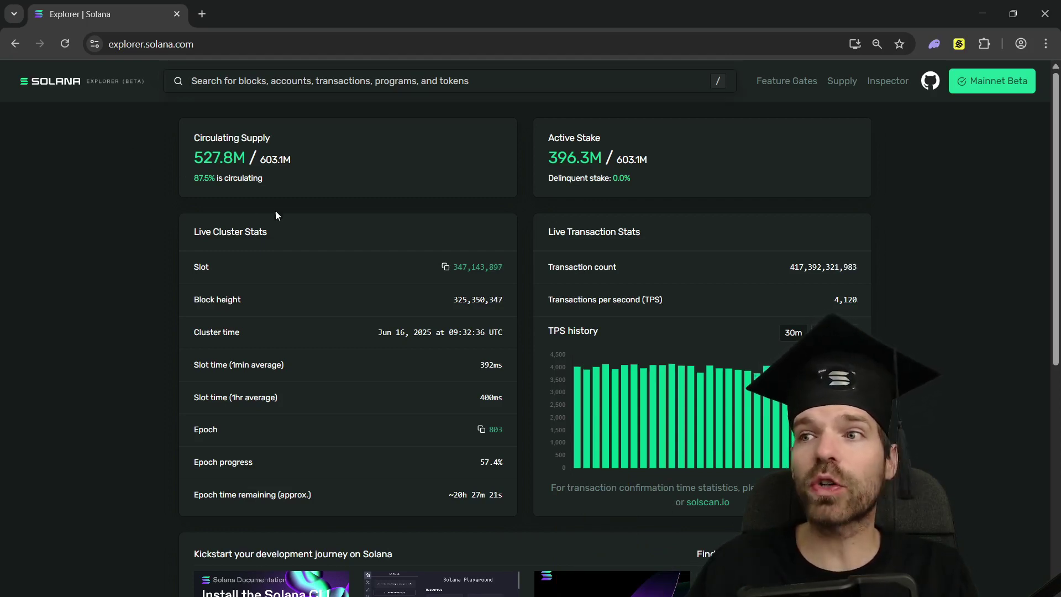
left_click(493, 267)
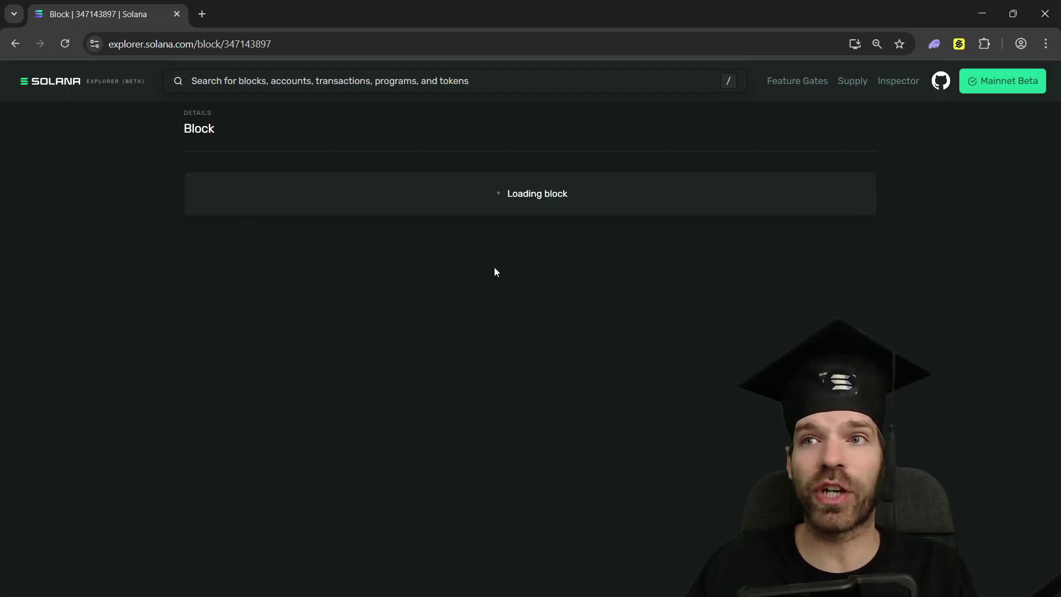
scroll(541, 178, "down", 7)
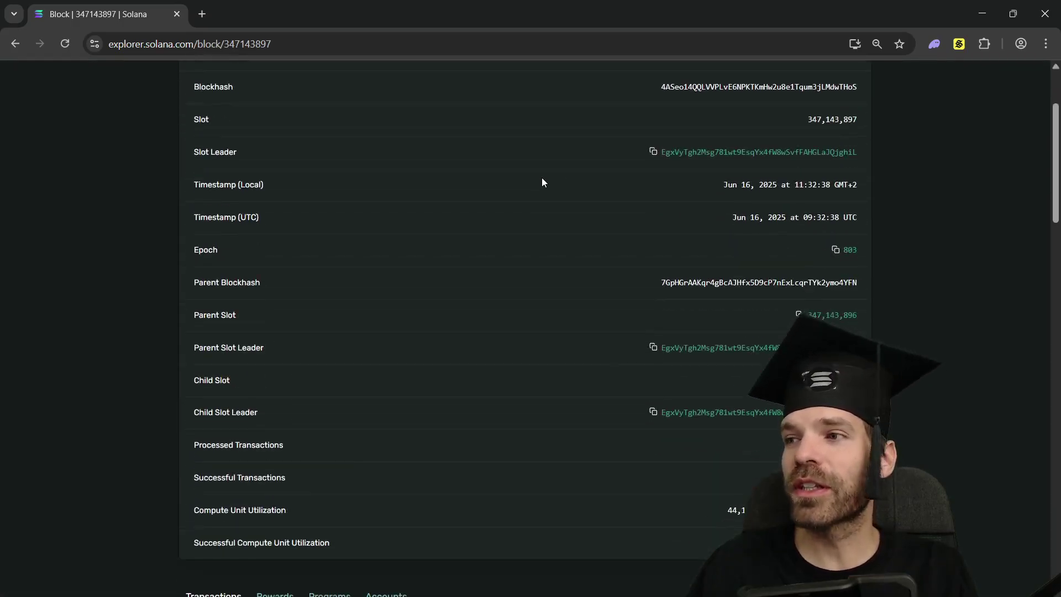
scroll(578, 188, "down", 5)
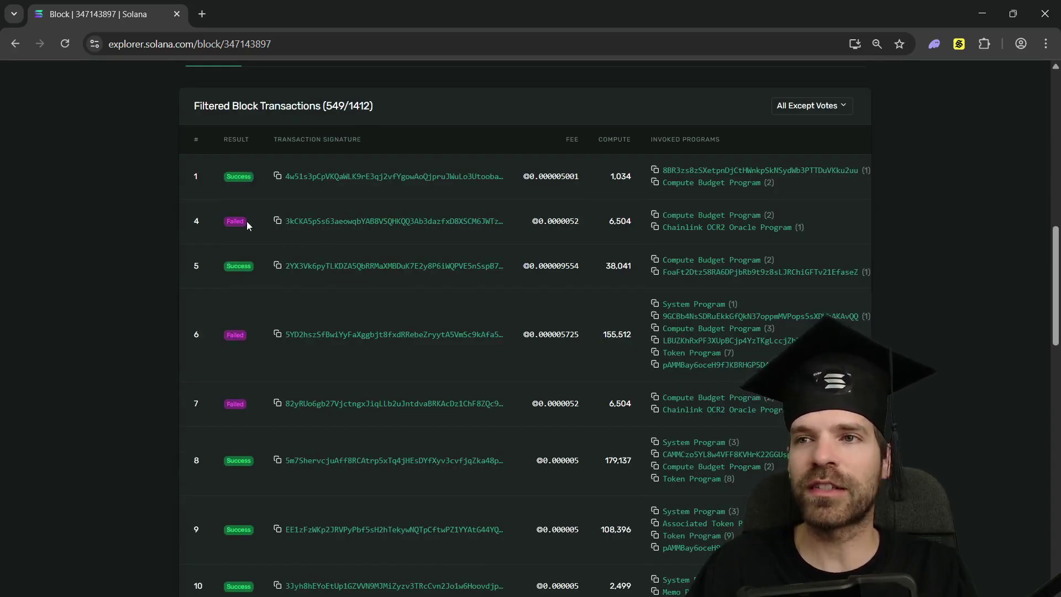
- Inspect the block's first transaction, then return to the block's filtered Transactions table
left_click(359, 177)
scroll(360, 183, "down", 10)
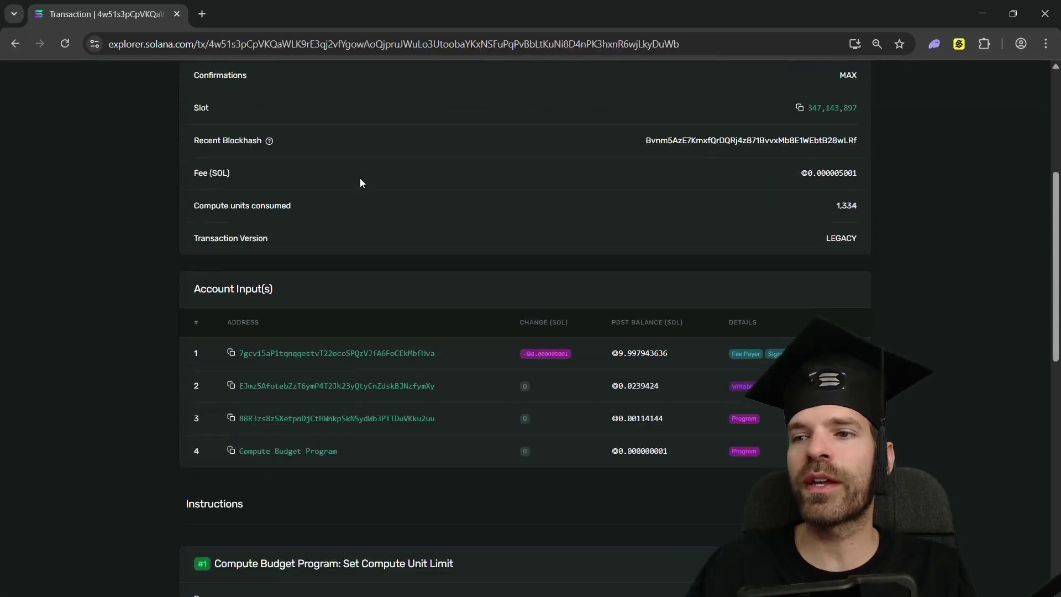
scroll(395, 248, "down", 3)
key("alt+Left")
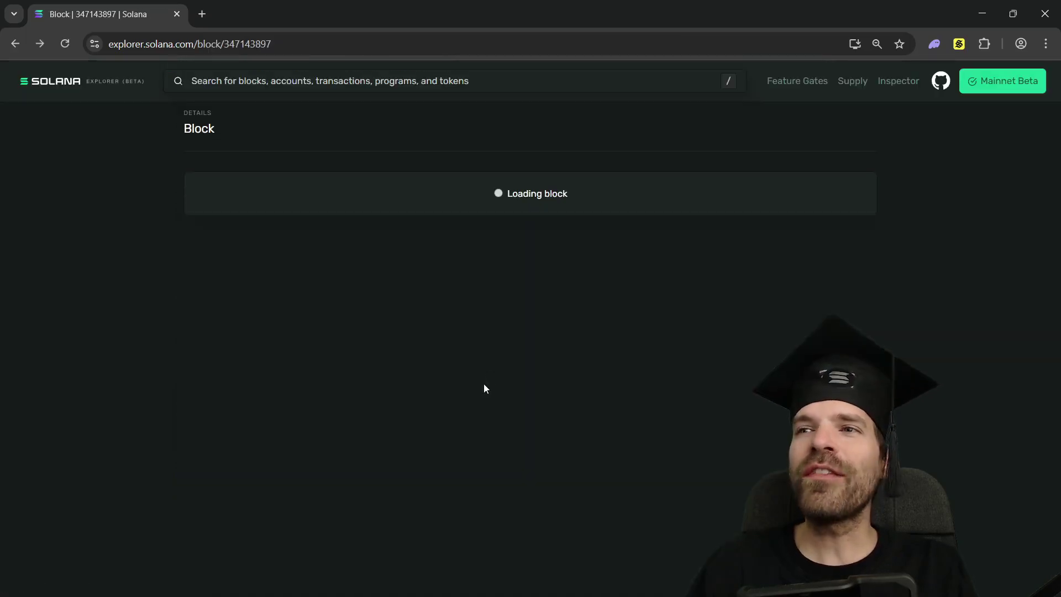
scroll(425, 298, "down", 12)
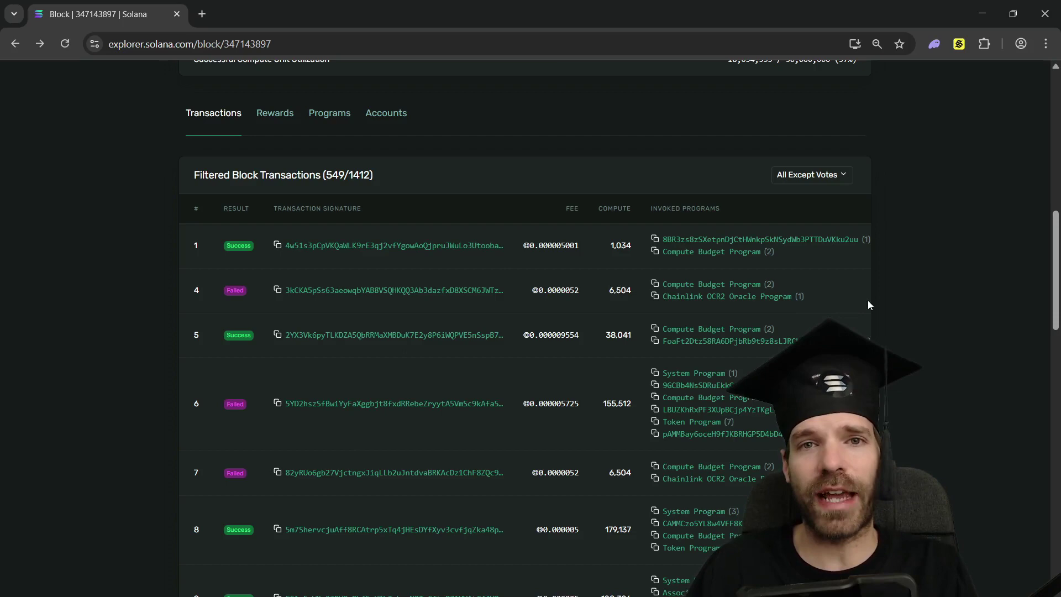
- In Solflare Activity, find the 22 August 2024 1 SOL send to Wallet 5 and copy its transaction ID
scroll(868, 305, "down", 1)
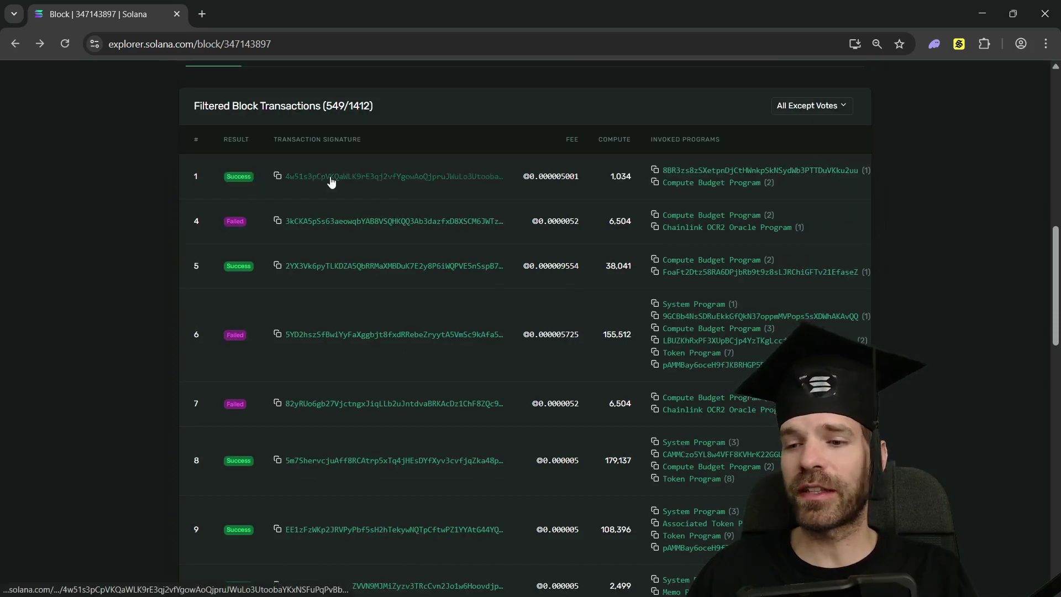
left_click(959, 44)
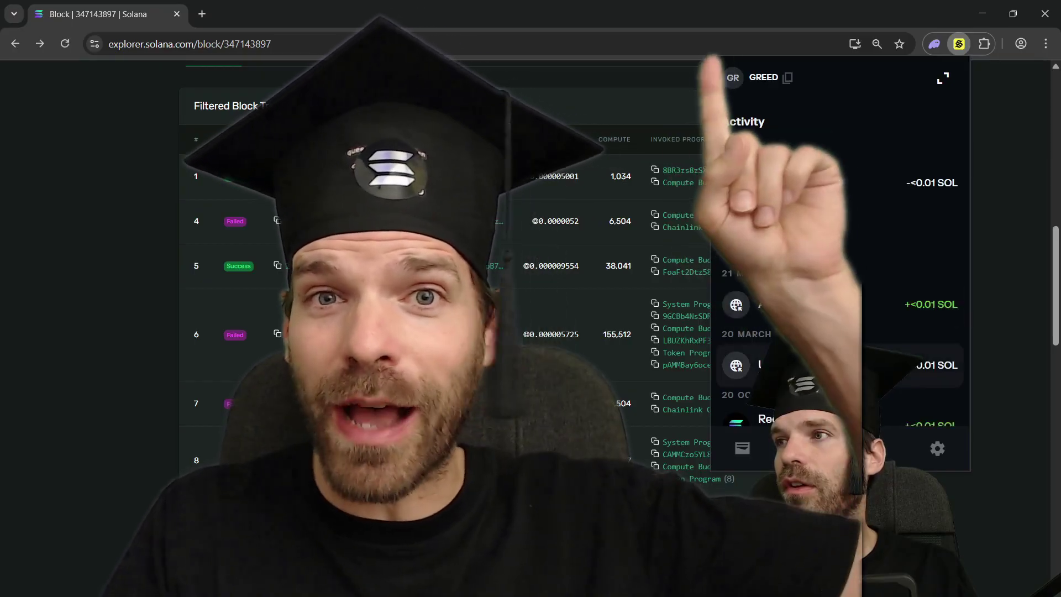
scroll(829, 204, "down", 10)
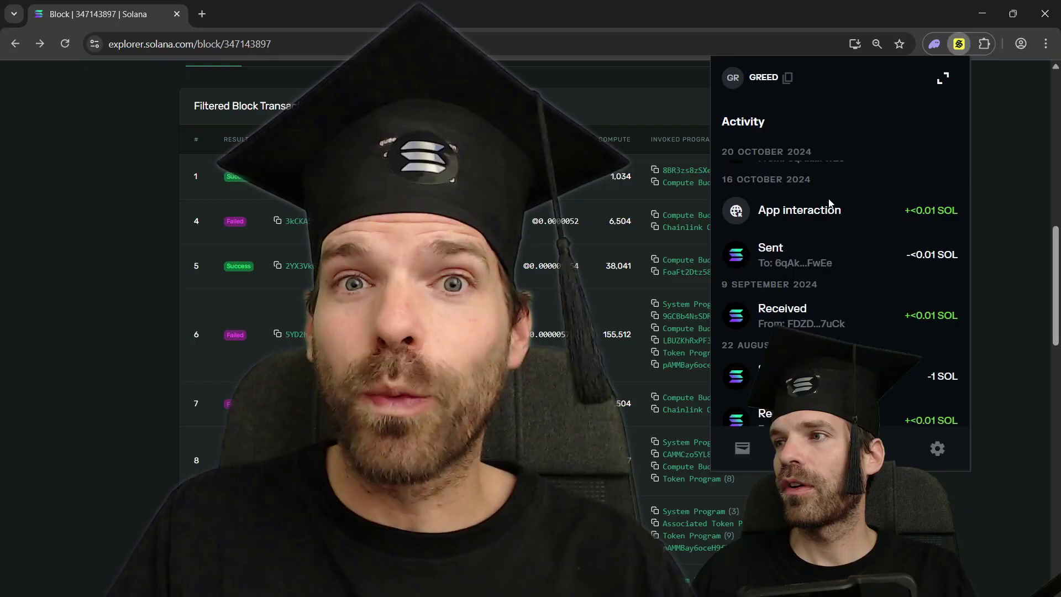
scroll(830, 204, "up", 1)
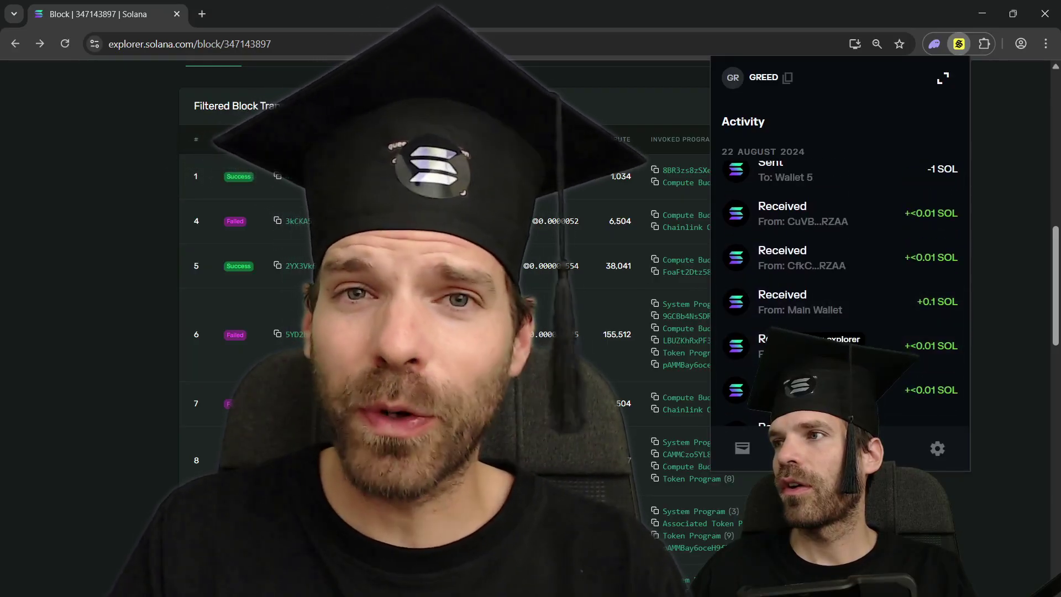
scroll(855, 307, "up", 2)
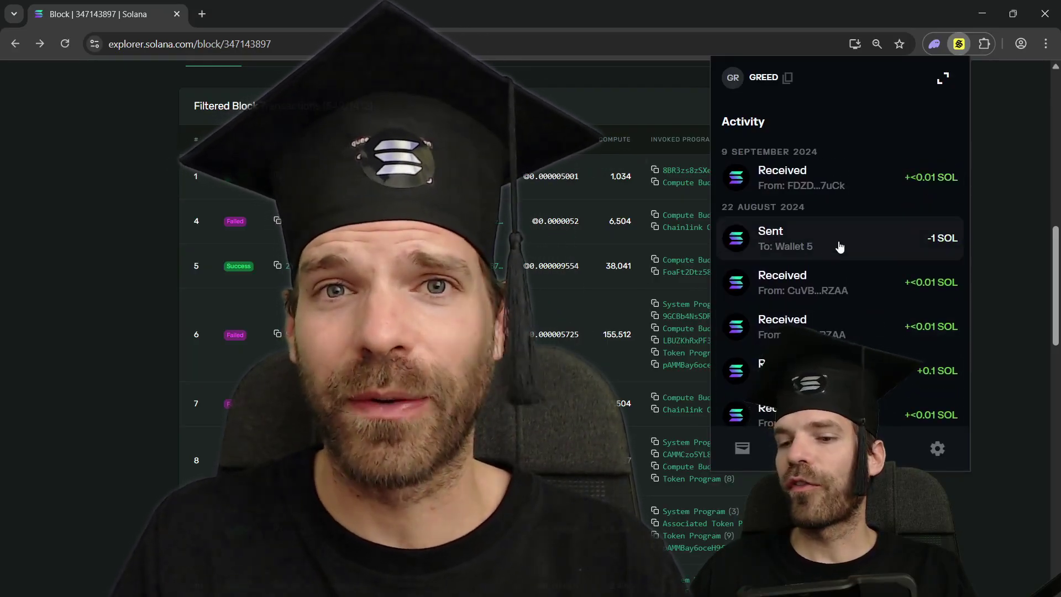
left_click(839, 246)
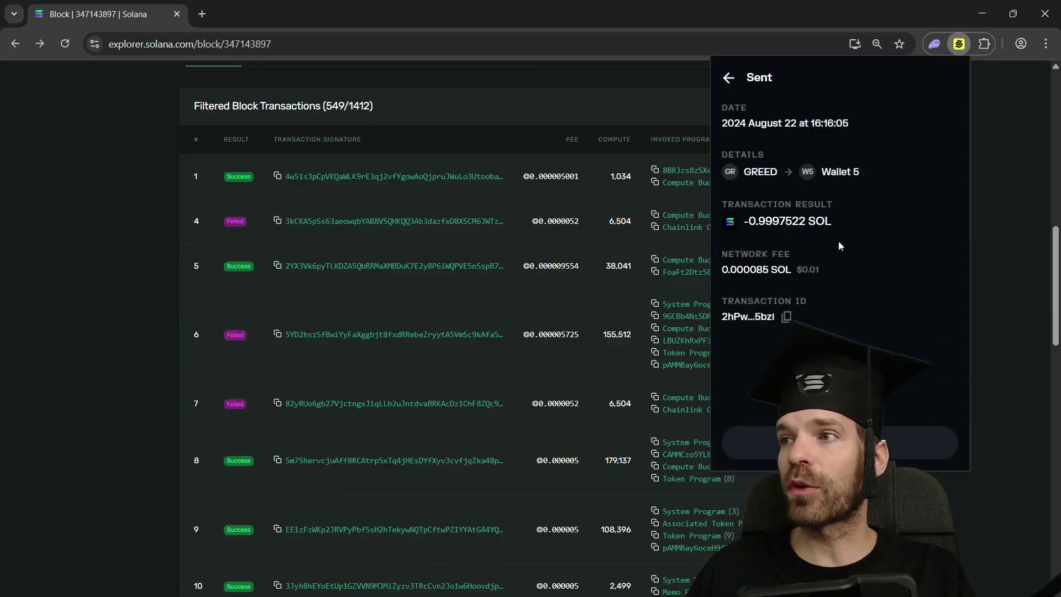
left_click(787, 317)
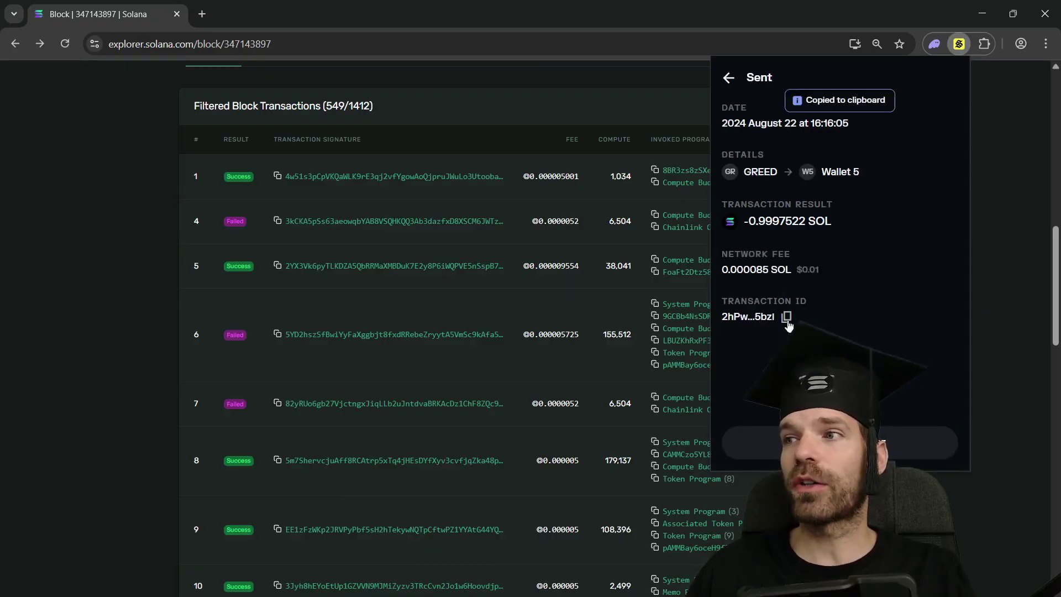
- Look up the copied transaction ID in Solana Explorer and highlight its timestamp
scroll(350, 193, "up", 10)
left_click(363, 81)
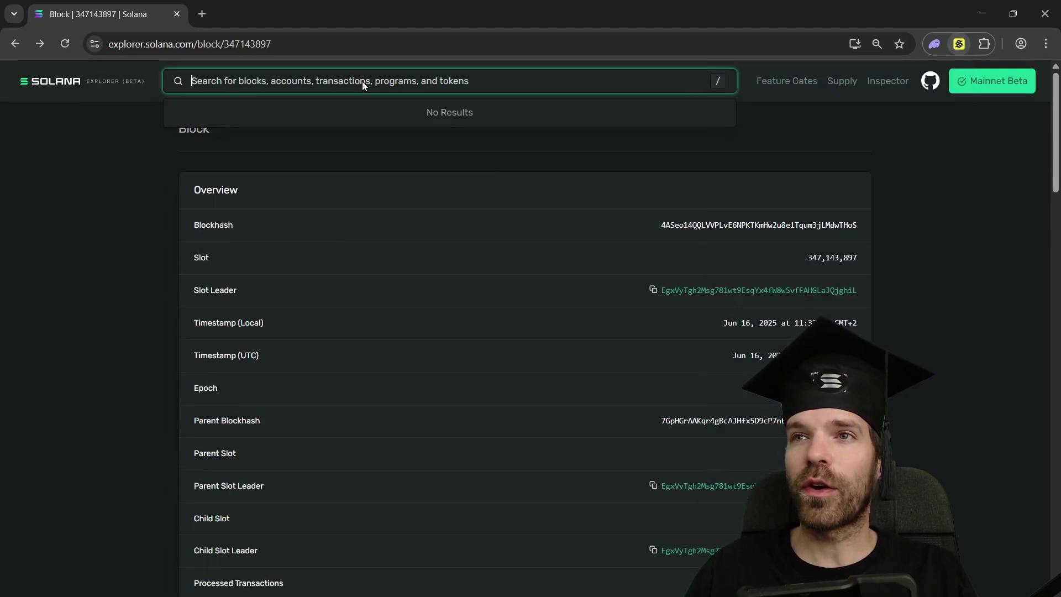
key("ctrl+v")
key("Return")
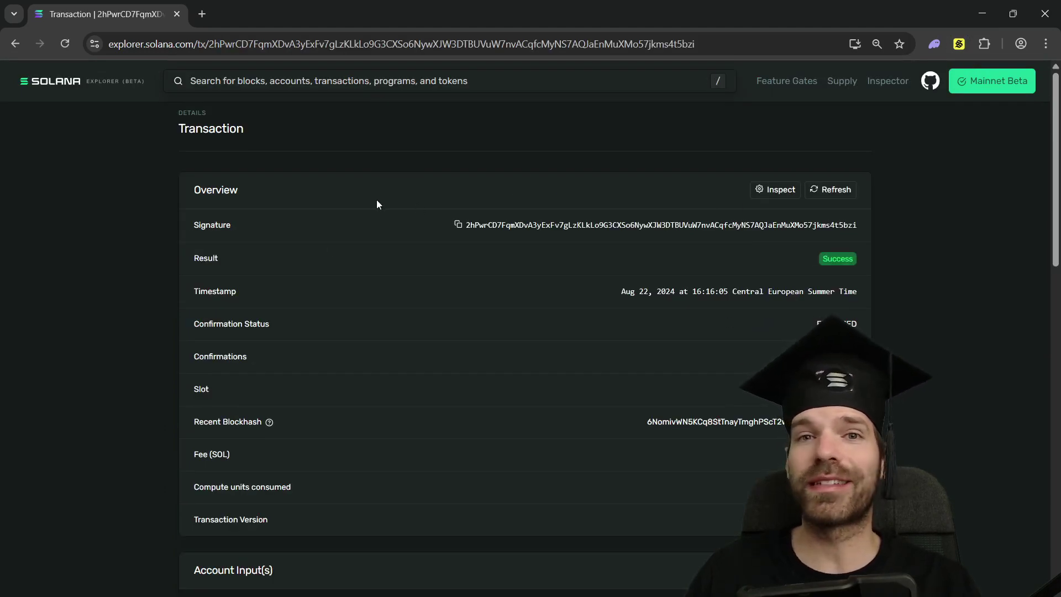
left_click_drag(617, 291, 871, 296)
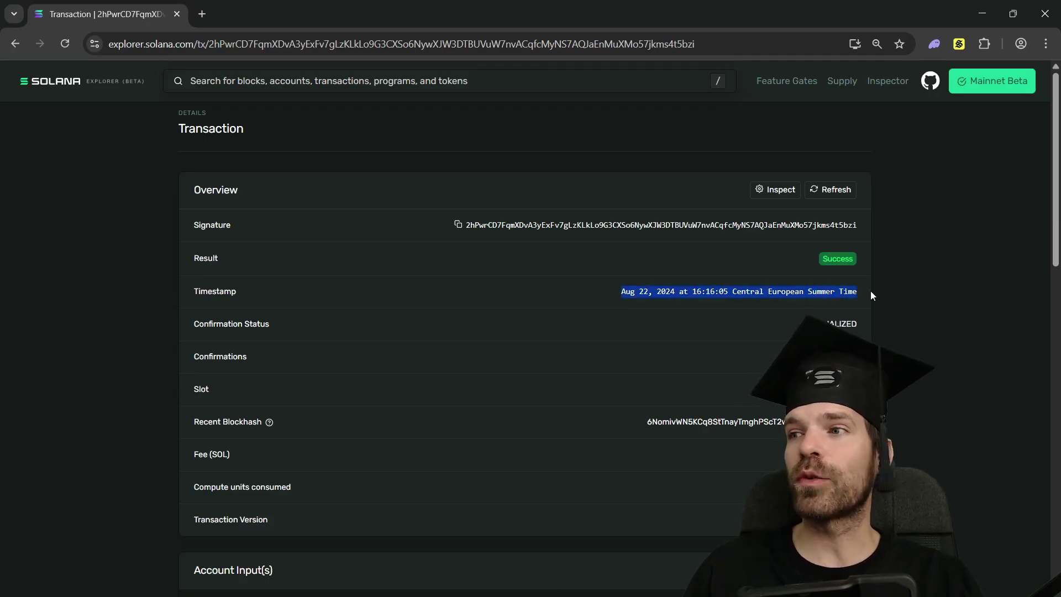
- Scroll to the System Program Transfer instruction and highlight its ◎0.9997522 amount
scroll(890, 270, "down", 6)
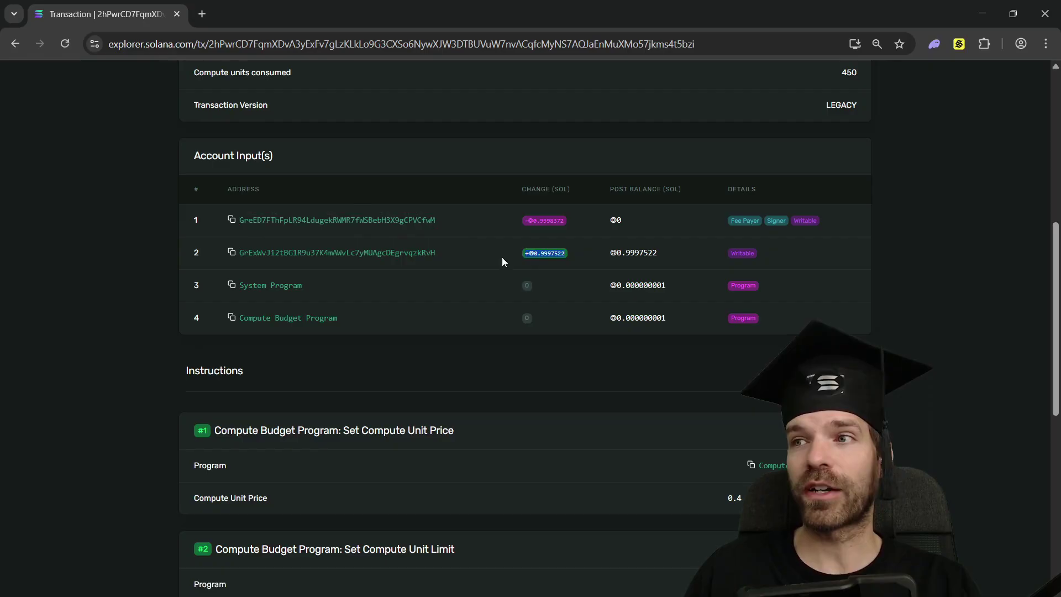
scroll(500, 248, "down", 5)
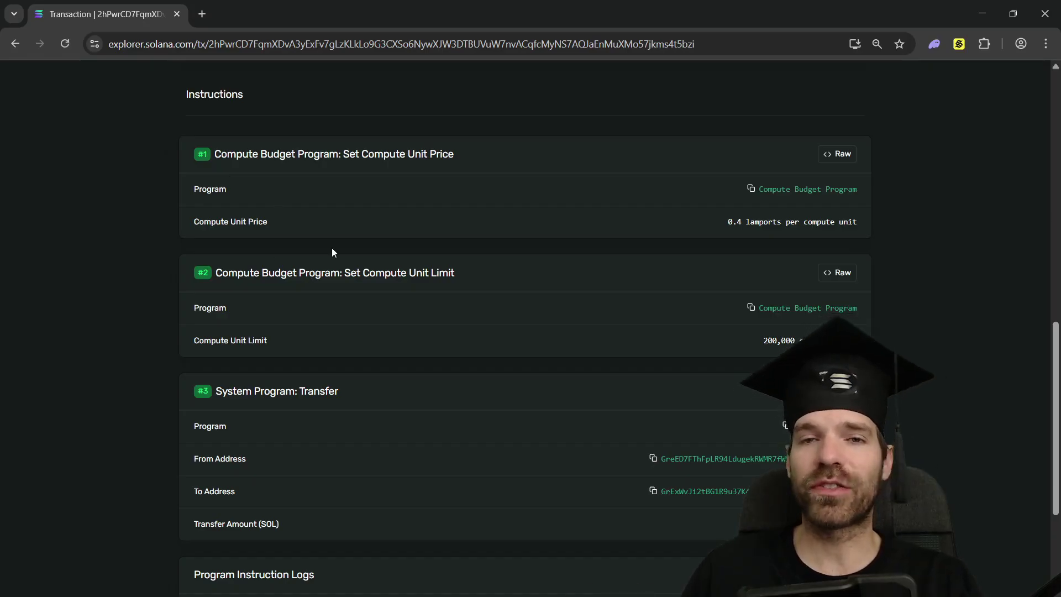
scroll(332, 252, "down", 2)
scroll(332, 251, "down", 2)
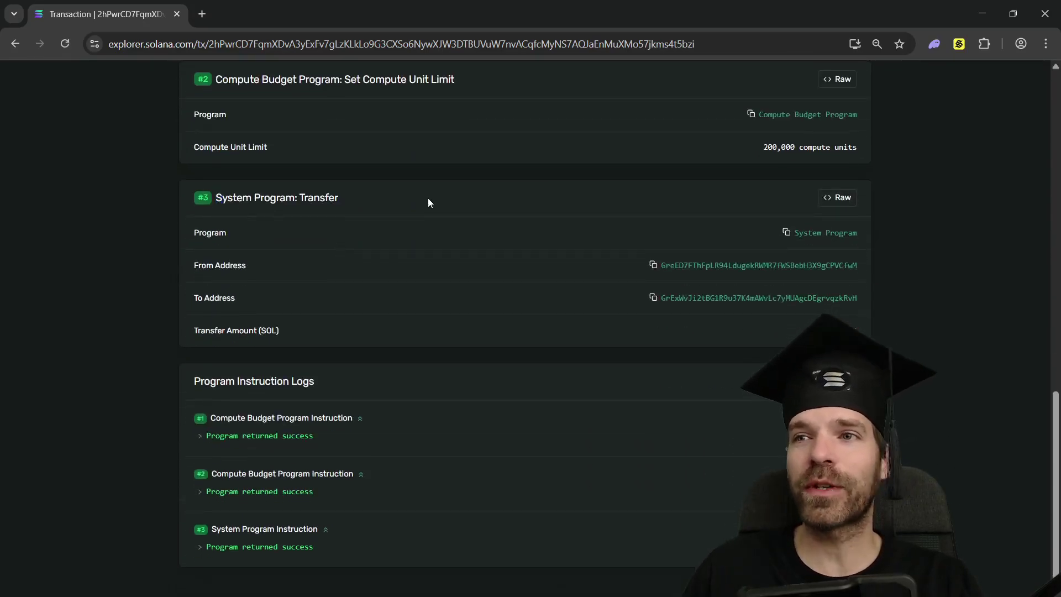
left_click_drag(216, 198, 335, 197)
double_click(330, 198)
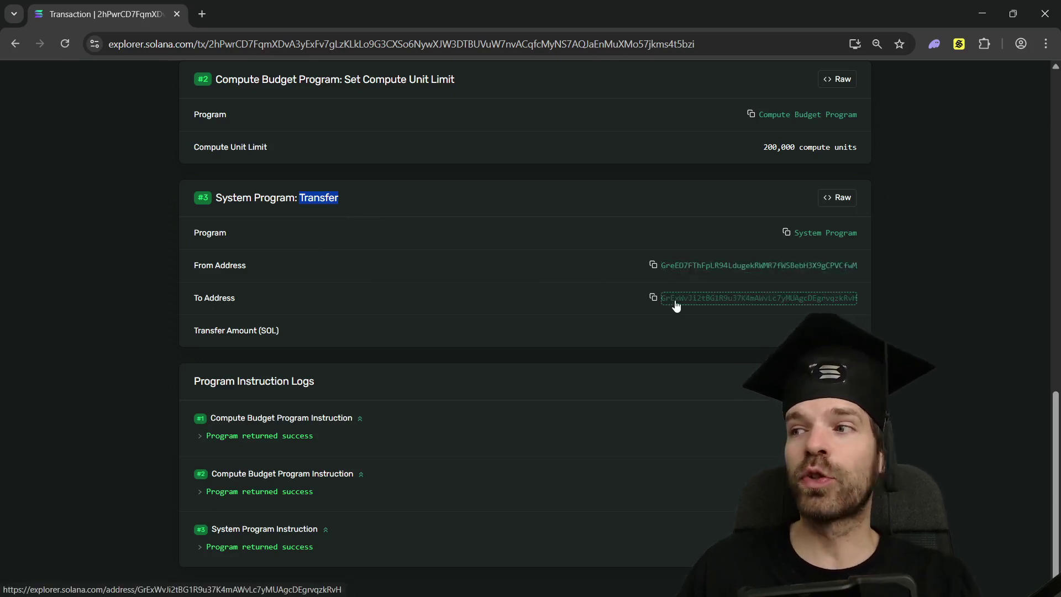
left_click_drag(808, 330, 877, 327)
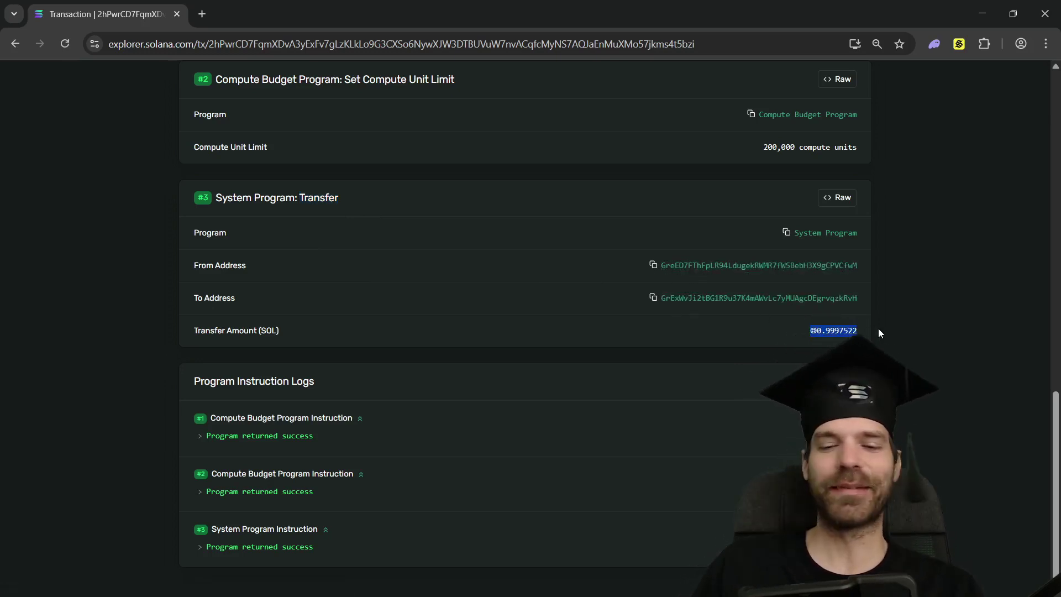
left_click(869, 331)
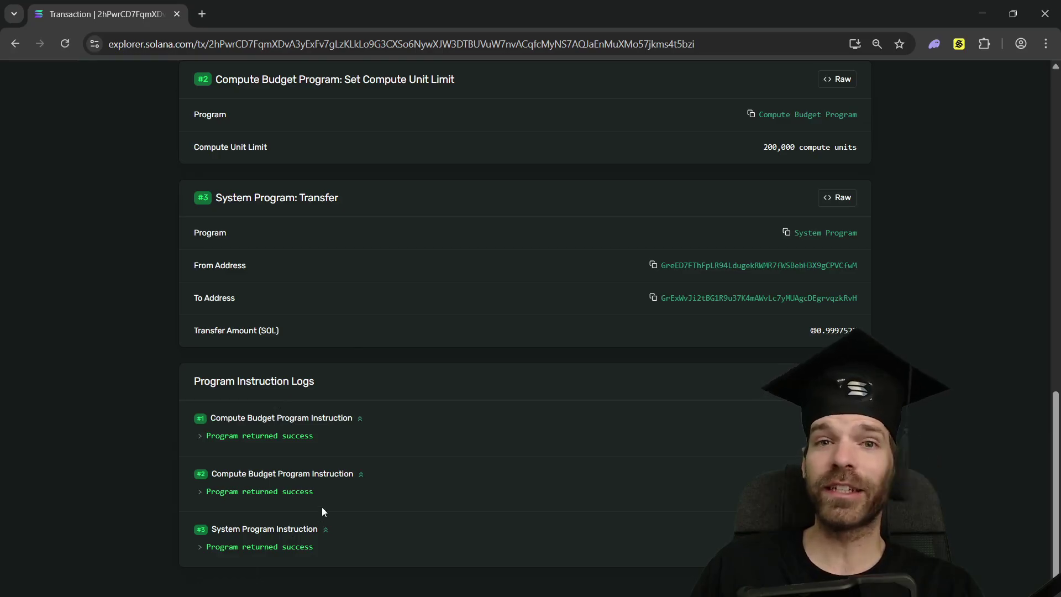
scroll(543, 363, "up", 8)
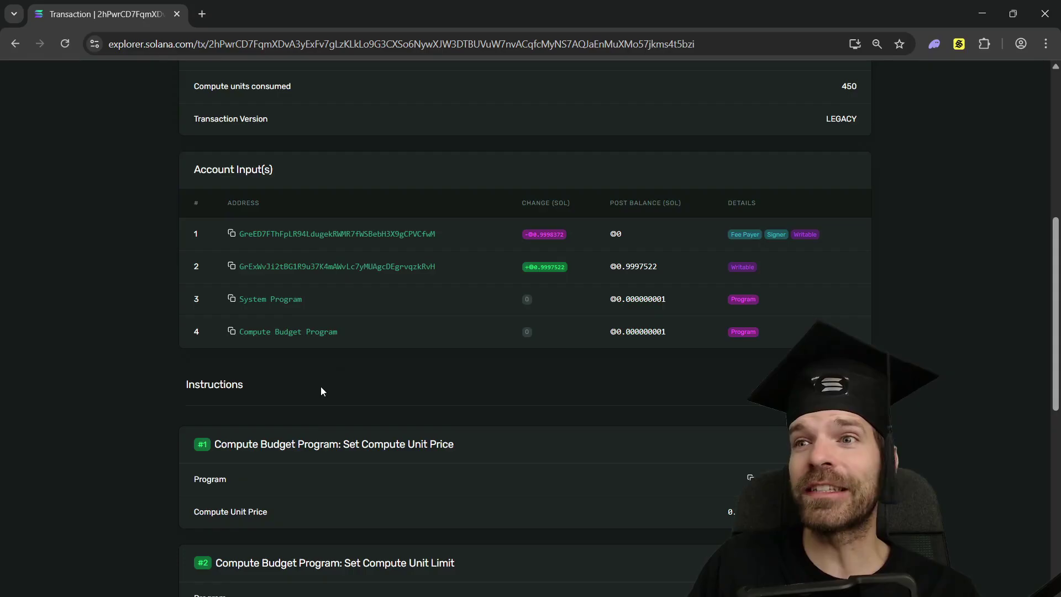
left_click(437, 267)
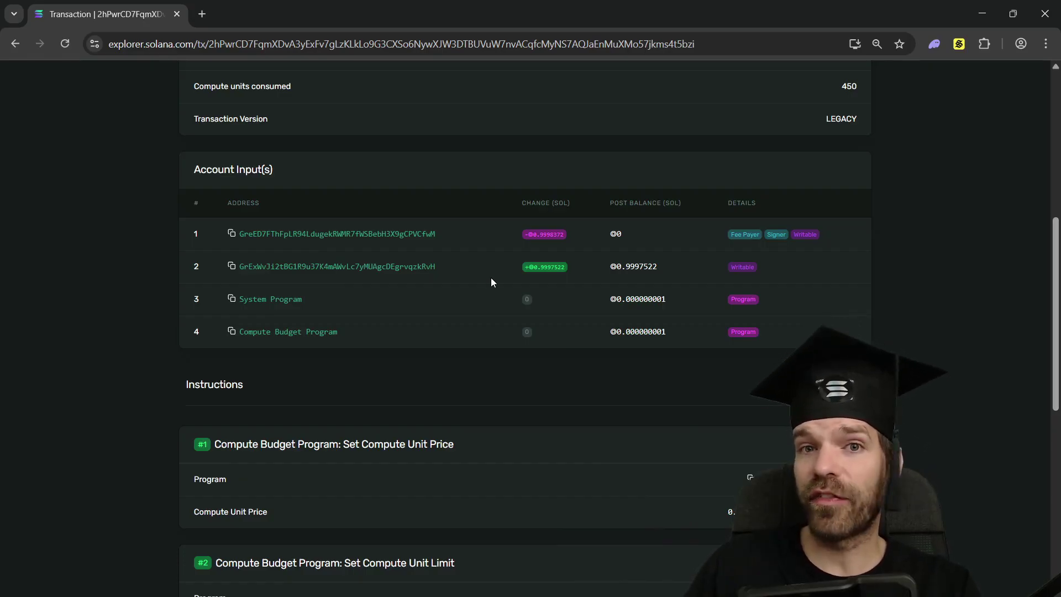
left_click_drag(551, 267, 518, 266)
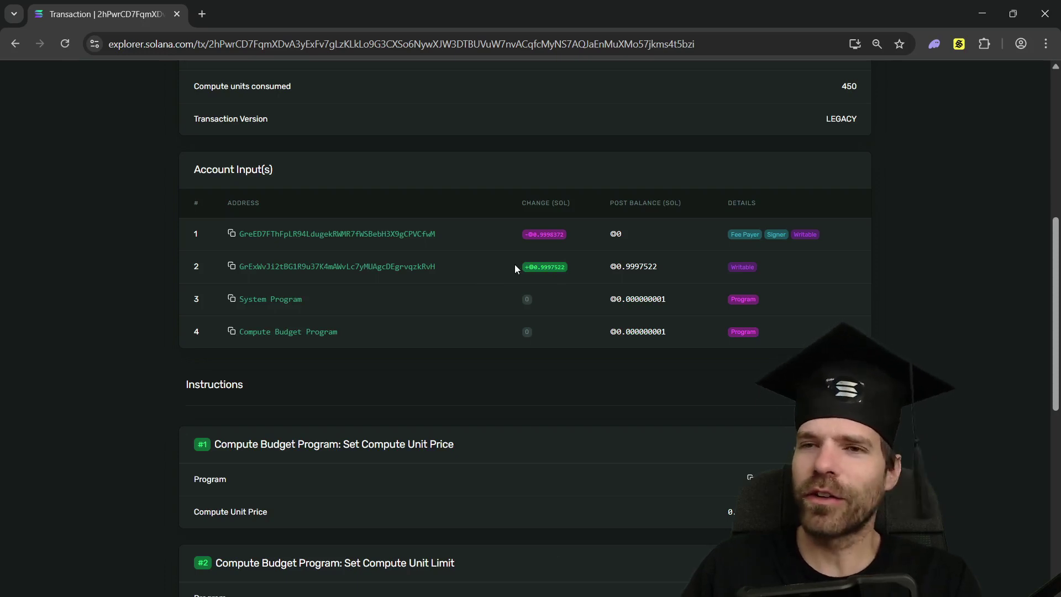
left_click(299, 274)
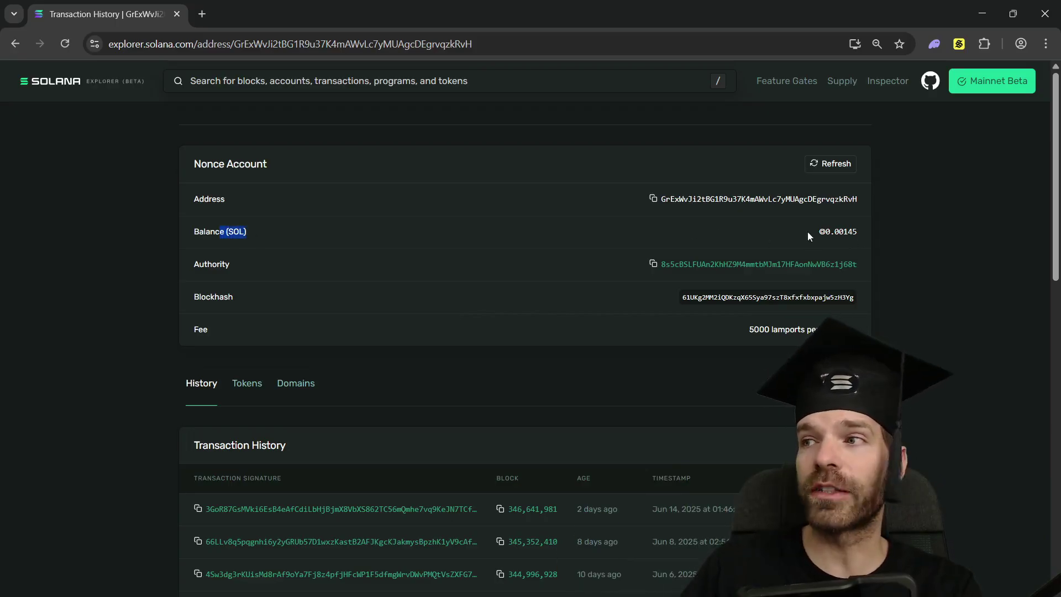
left_click_drag(808, 232, 932, 233)
left_click(847, 229)
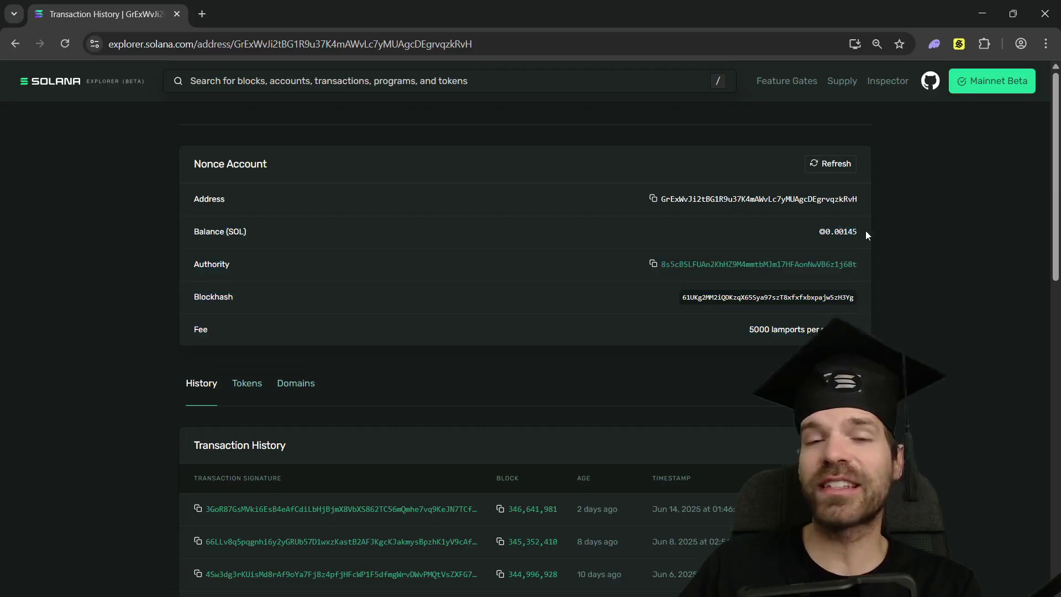
left_click(849, 236)
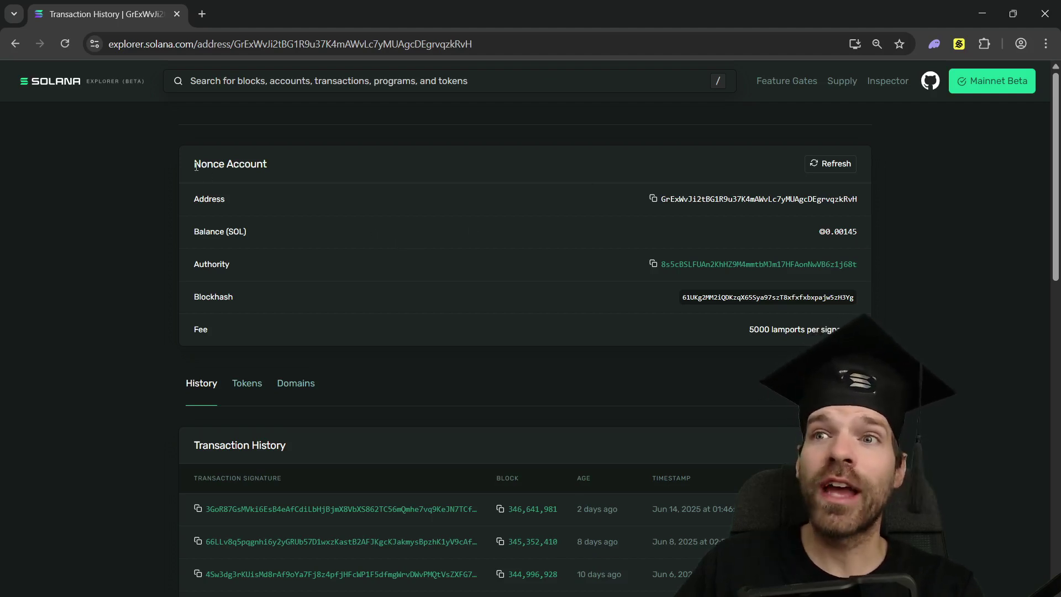
left_click_drag(196, 167, 259, 168)
left_click(277, 167)
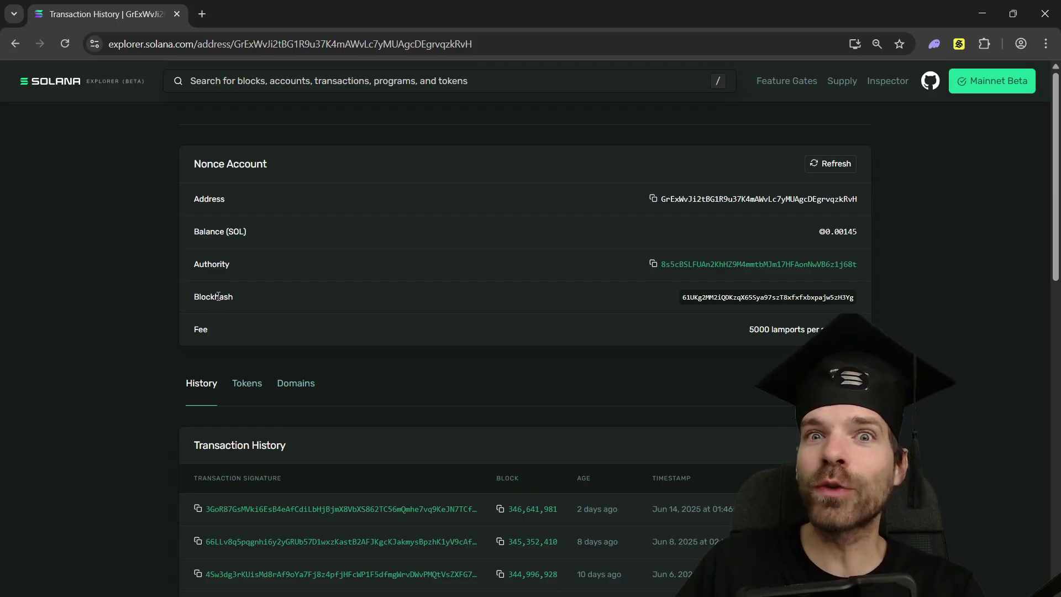
- Paste the other account's address into the explorer search to open the second nonce account
left_click(313, 80)
key("ctrl+v")
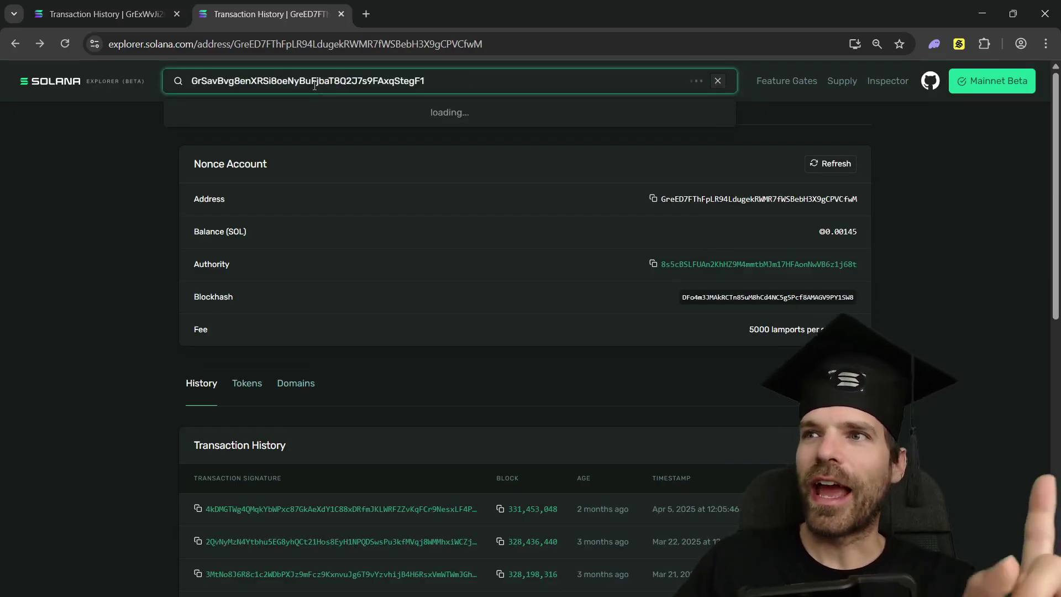
key("Return")
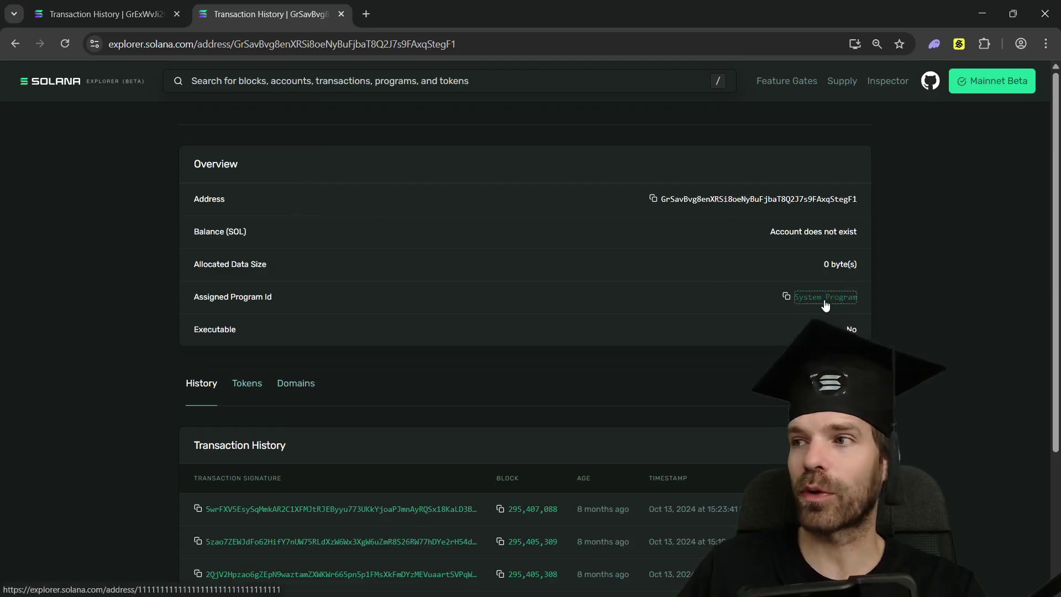
left_click(846, 259)
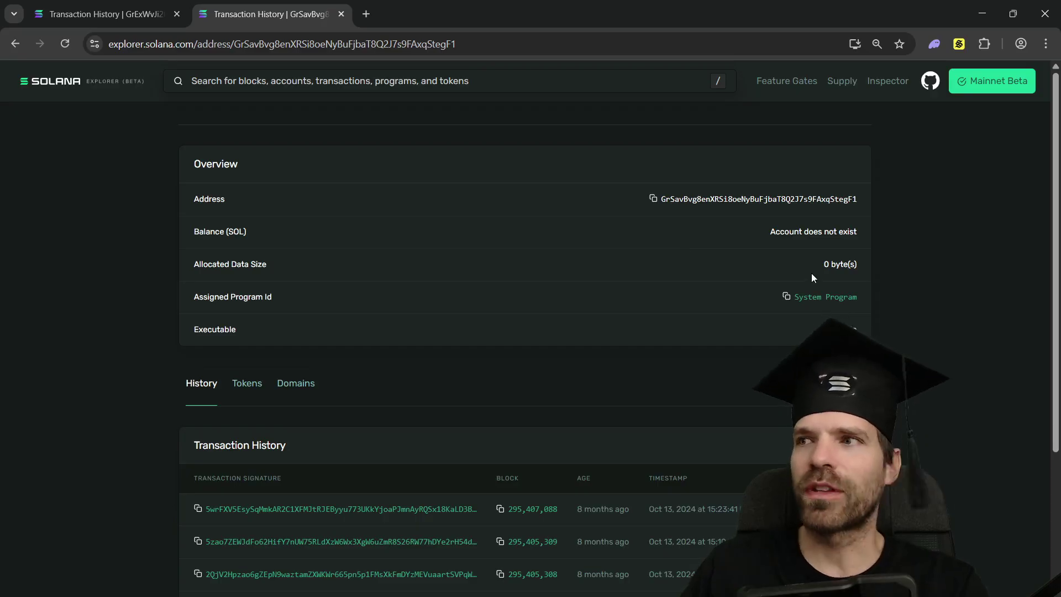
- Check the authority account's ◎0.769177241 balance, then return to the second Nonce Account page
key("ctrl+shift+Tab")
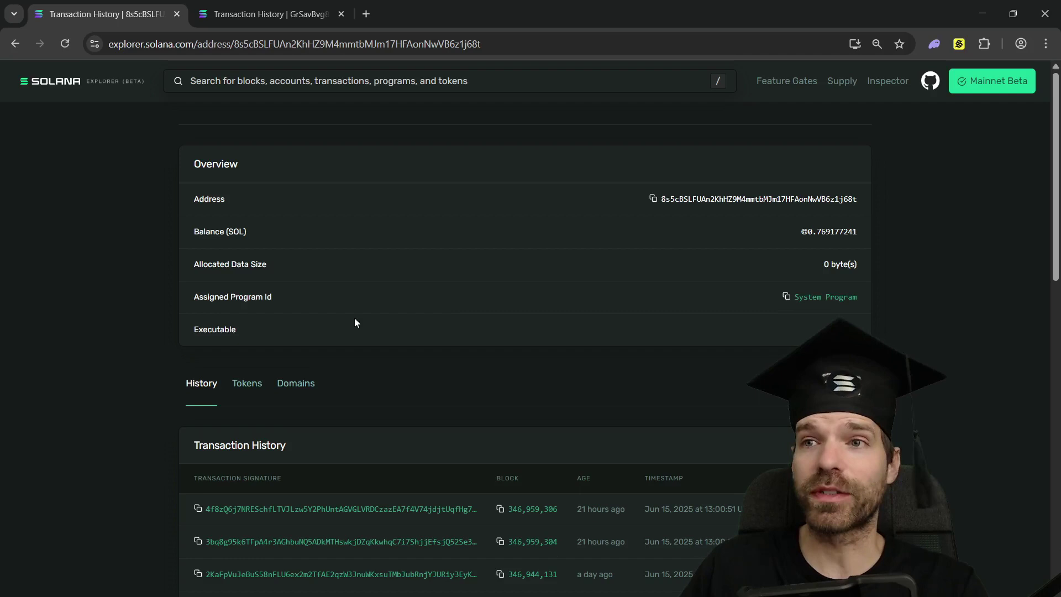
left_click_drag(805, 230, 861, 230)
left_click(768, 243)
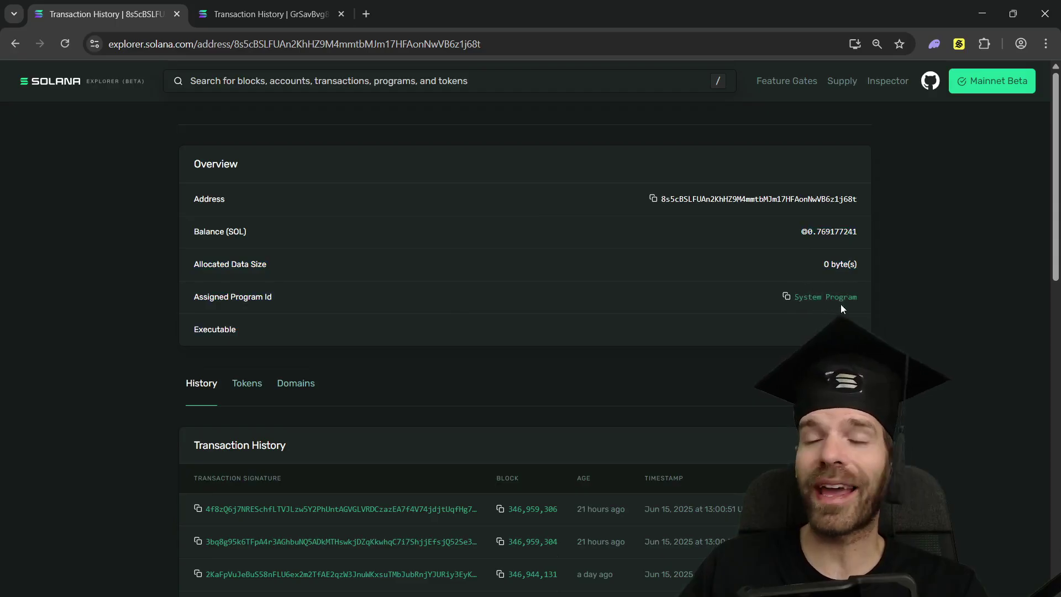
left_click(243, 14)
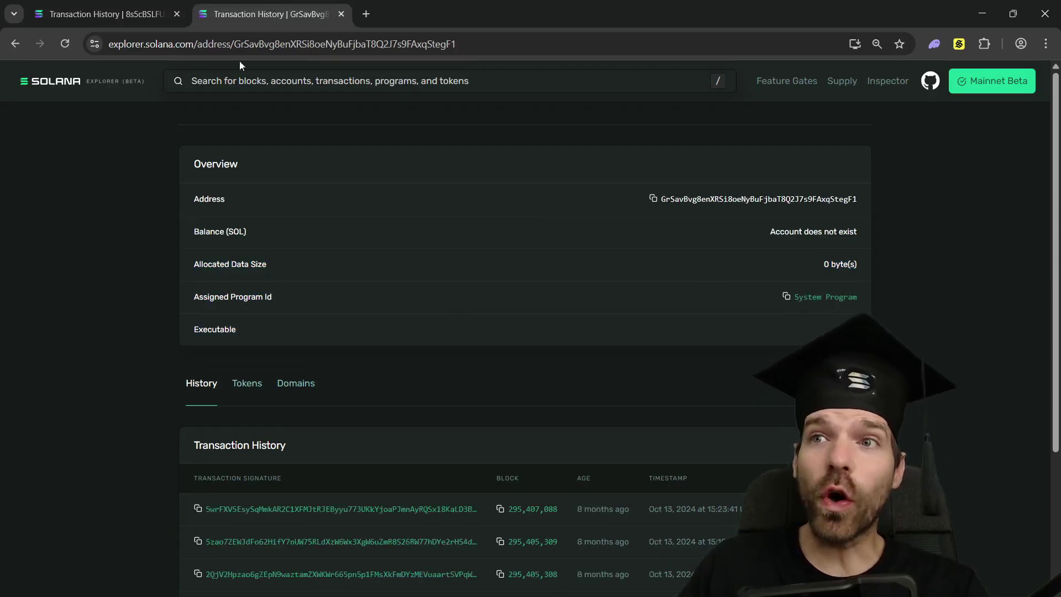
key("alt+Left")
left_click_drag(192, 170, 320, 171)
left_click(319, 171)
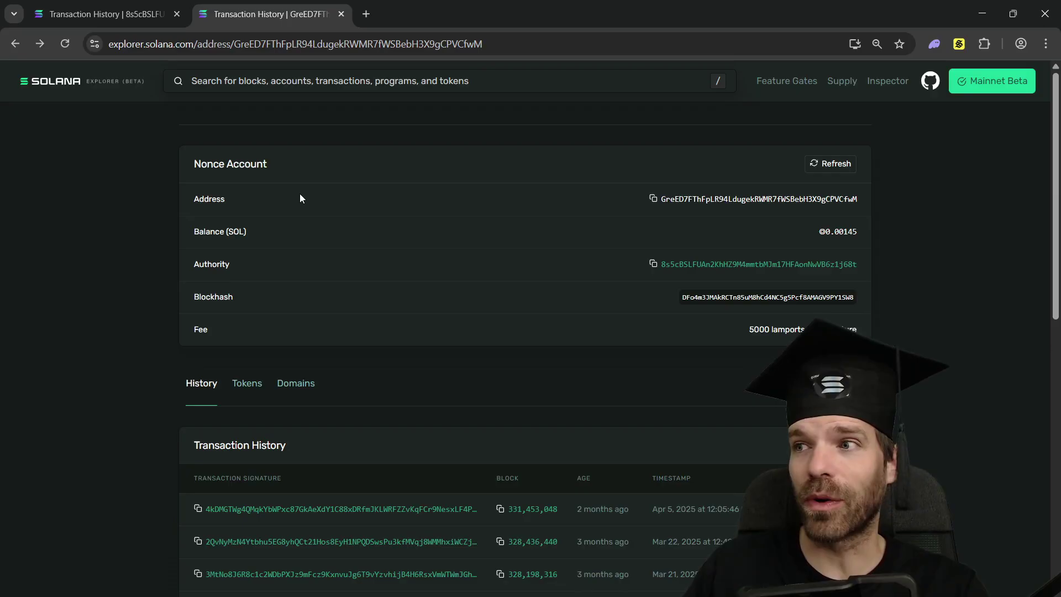
- In Solflare, send the maximum 0.0014351 SOL balance to Wallet 5, then close the popup
left_click(959, 44)
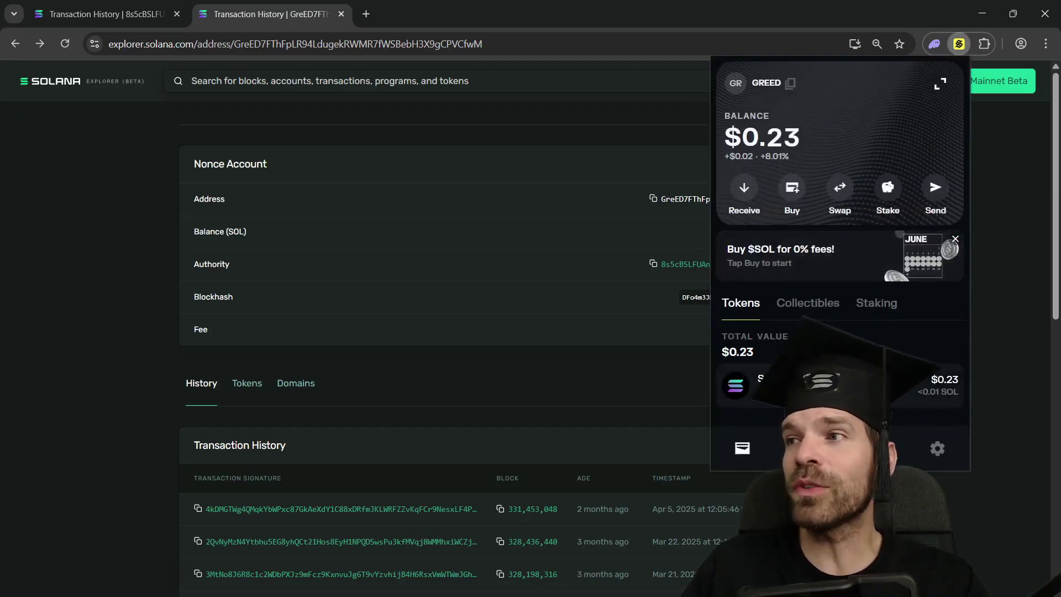
left_click(935, 187)
left_click(934, 125)
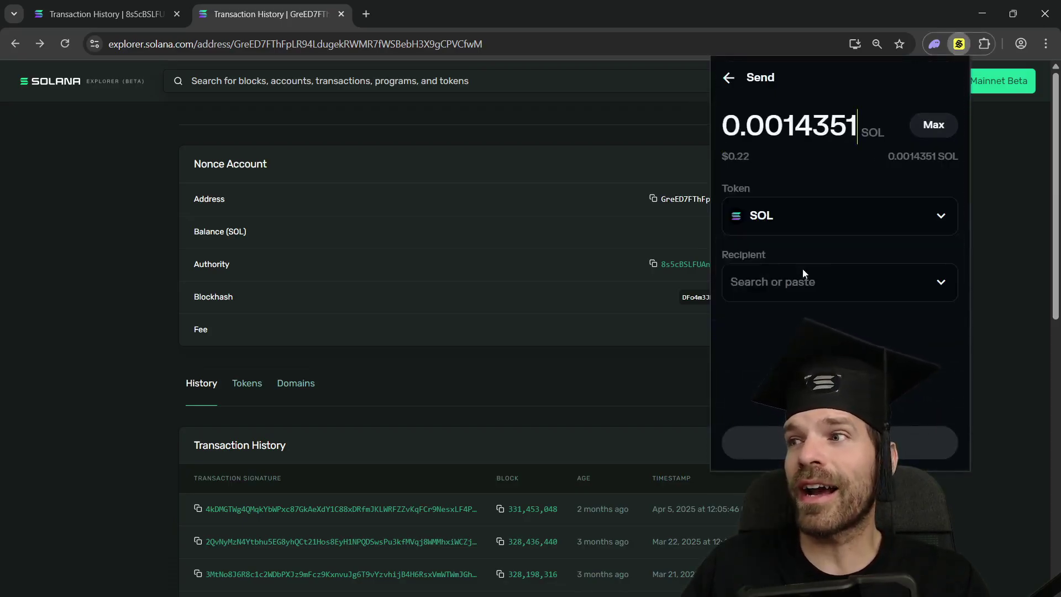
left_click(805, 282)
left_click(784, 338)
left_click(840, 442)
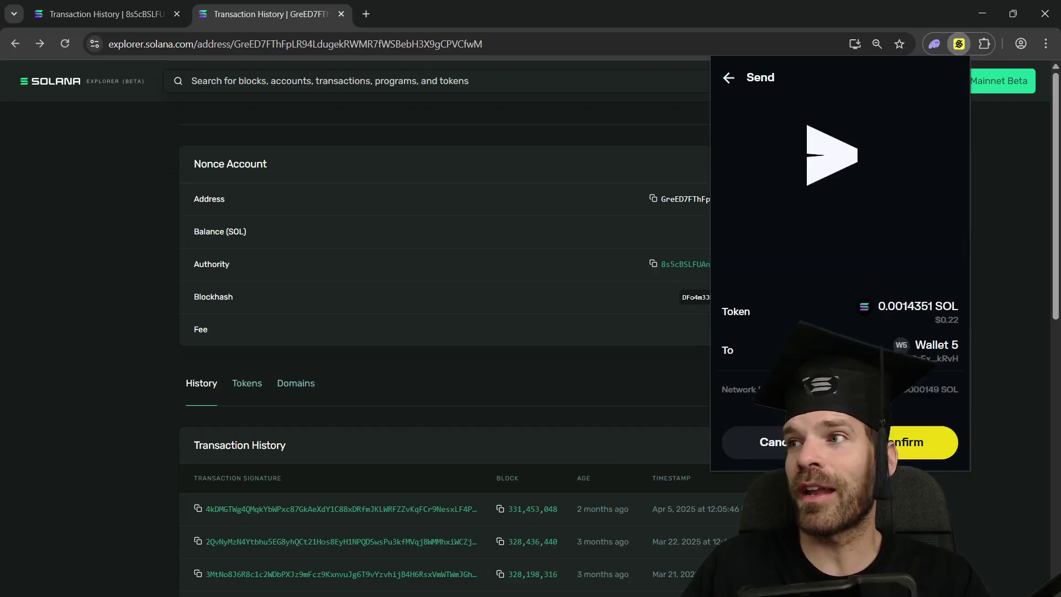
left_click(287, 162)
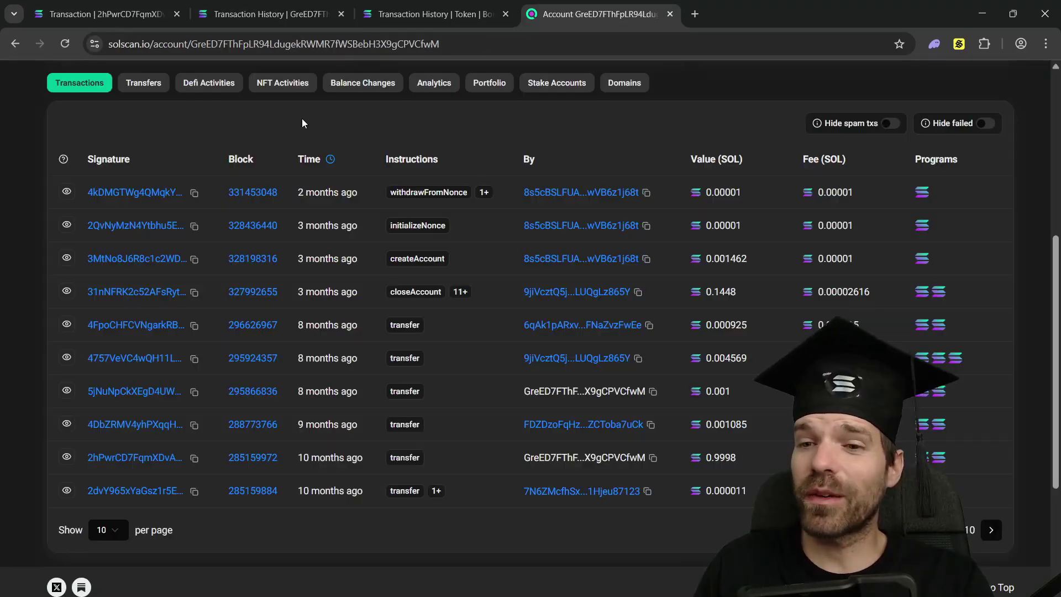
- Switch the Solscan account page to its Transfers tab and scroll the transfer list
left_click(145, 84)
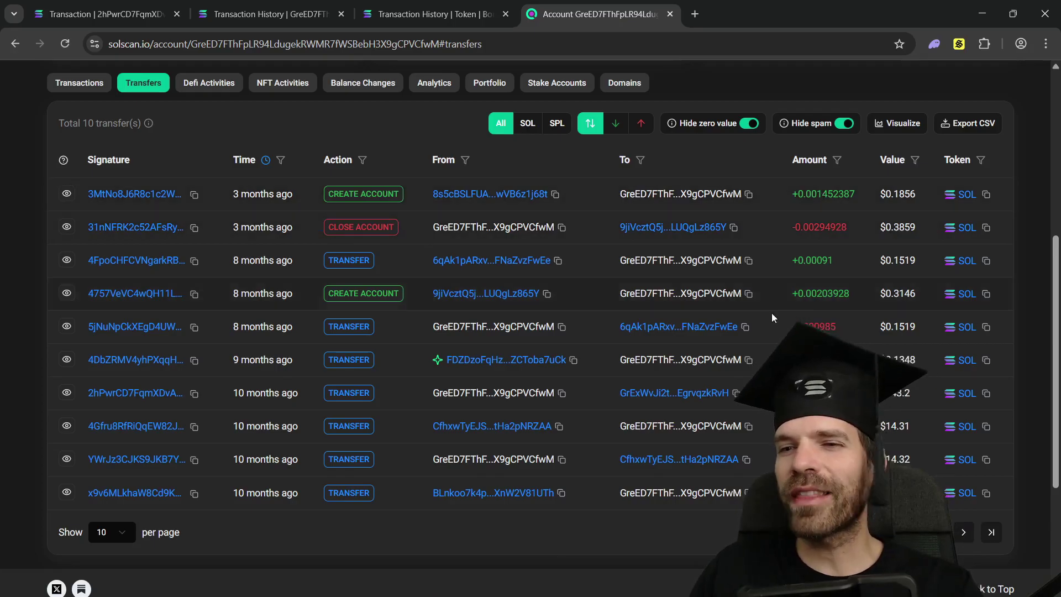
scroll(458, 397, "down", 2)
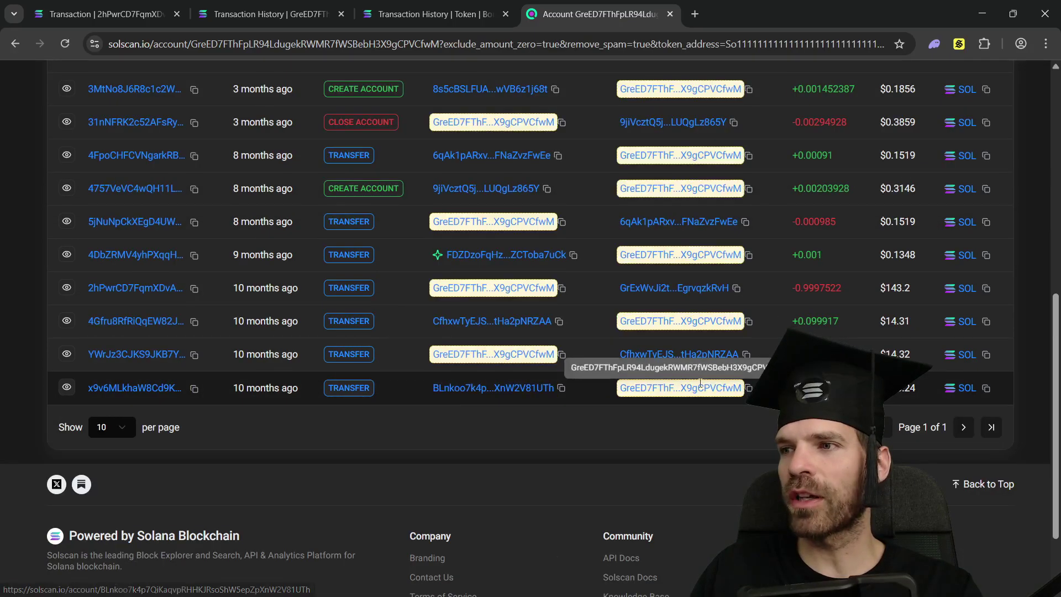
- Open the sending account, filter its transfers to SOL, and jump to the oldest: 2.99 SOL from Kraken
left_click(520, 387)
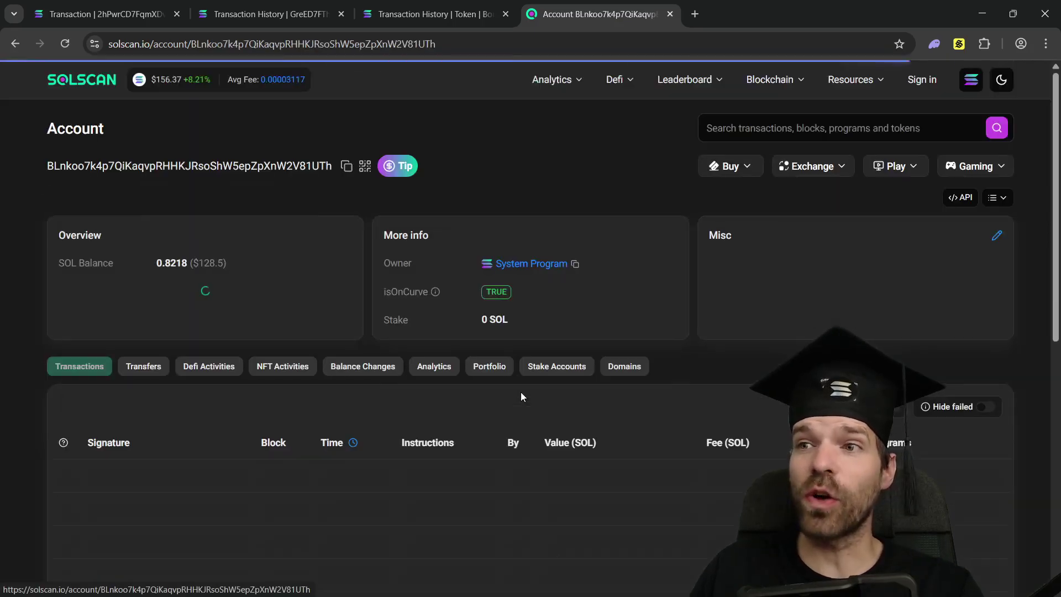
scroll(296, 309, "down", 6)
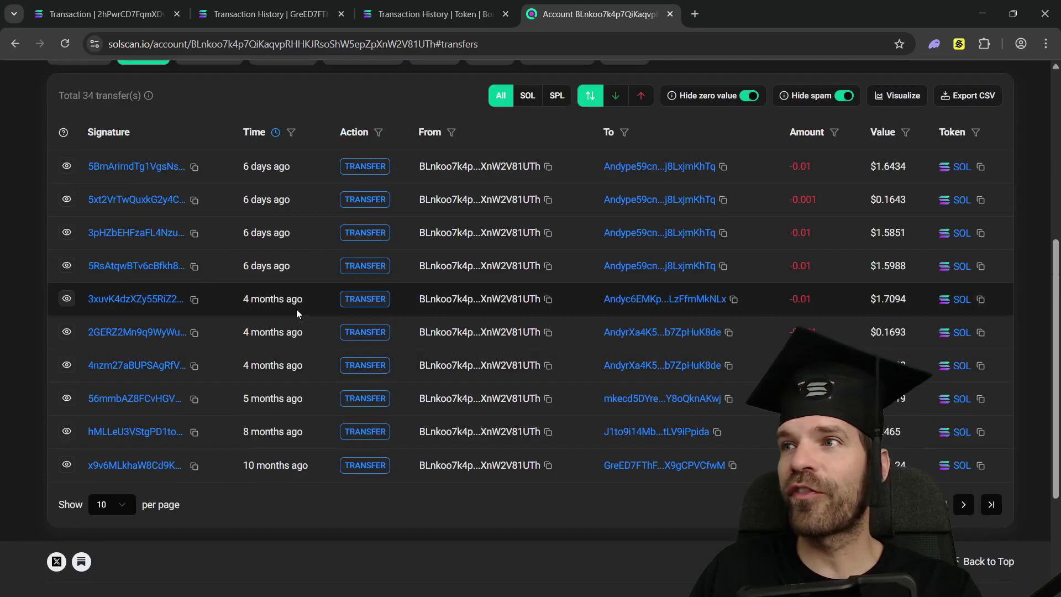
left_click(962, 500)
scroll(963, 508, "down", 2)
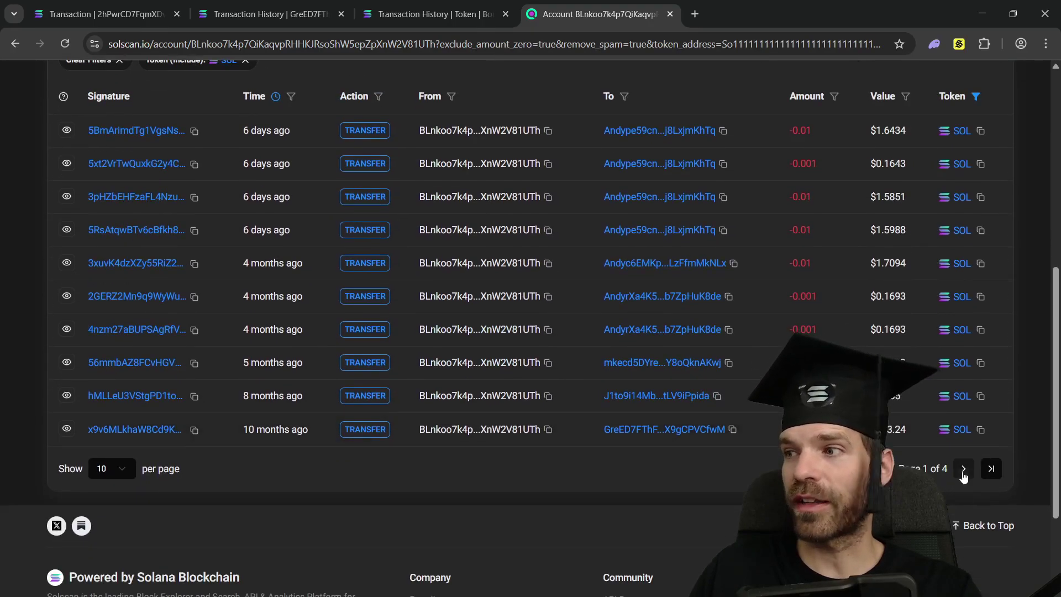
left_click(991, 469)
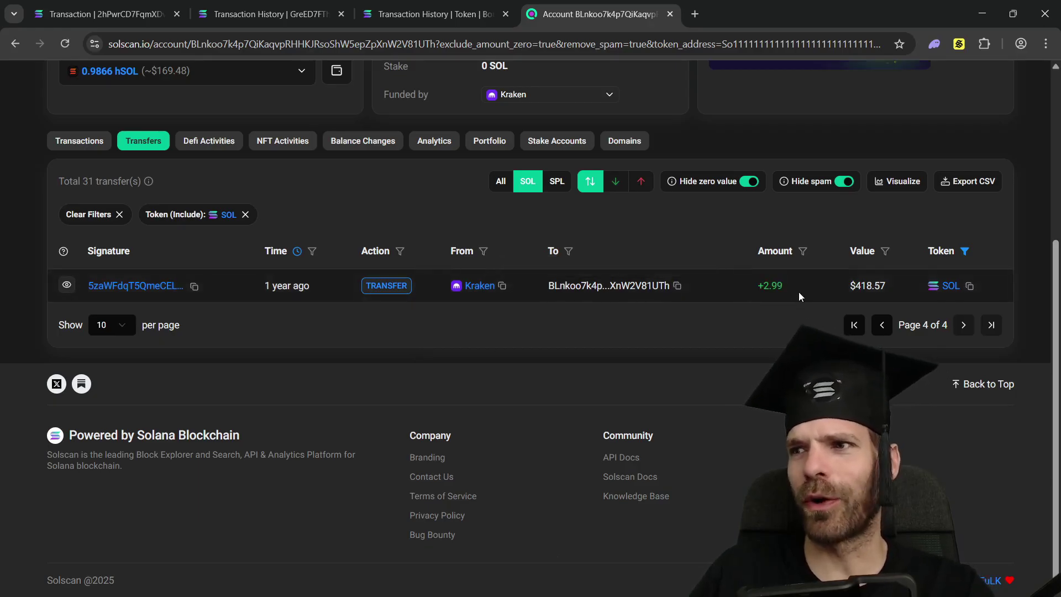
- Open the account that received the ~1 SOL, list its transfers, and follow the GrExWv… recipient
left_click(854, 325)
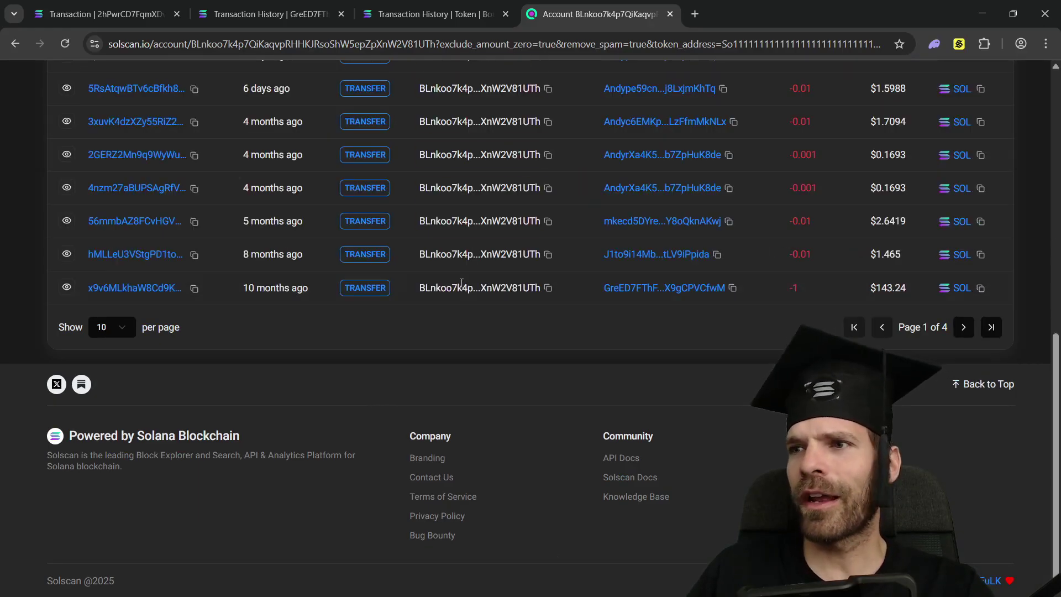
left_click(642, 297)
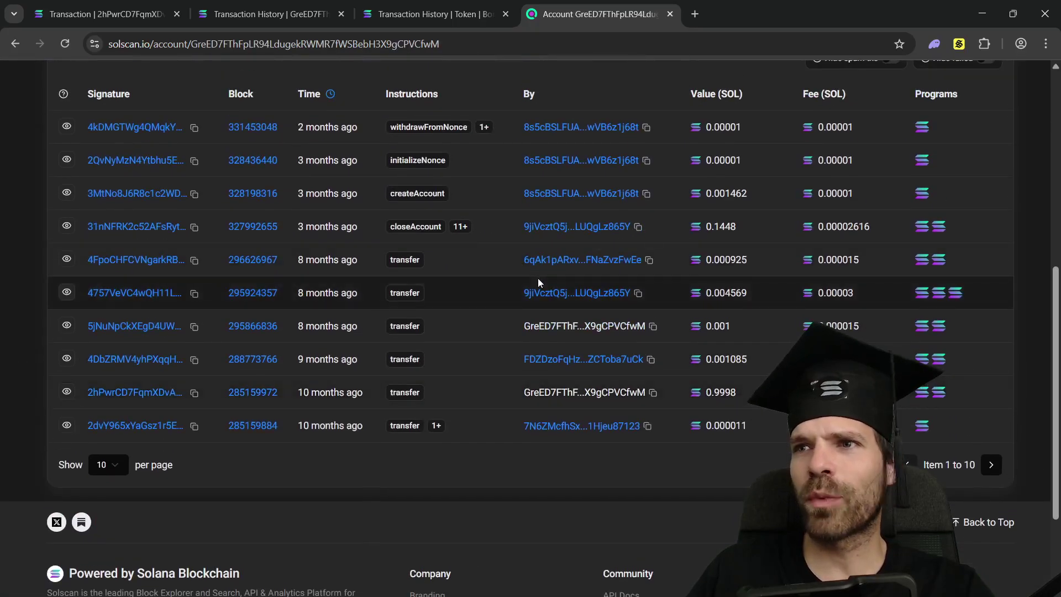
scroll(591, 335, "up", 1)
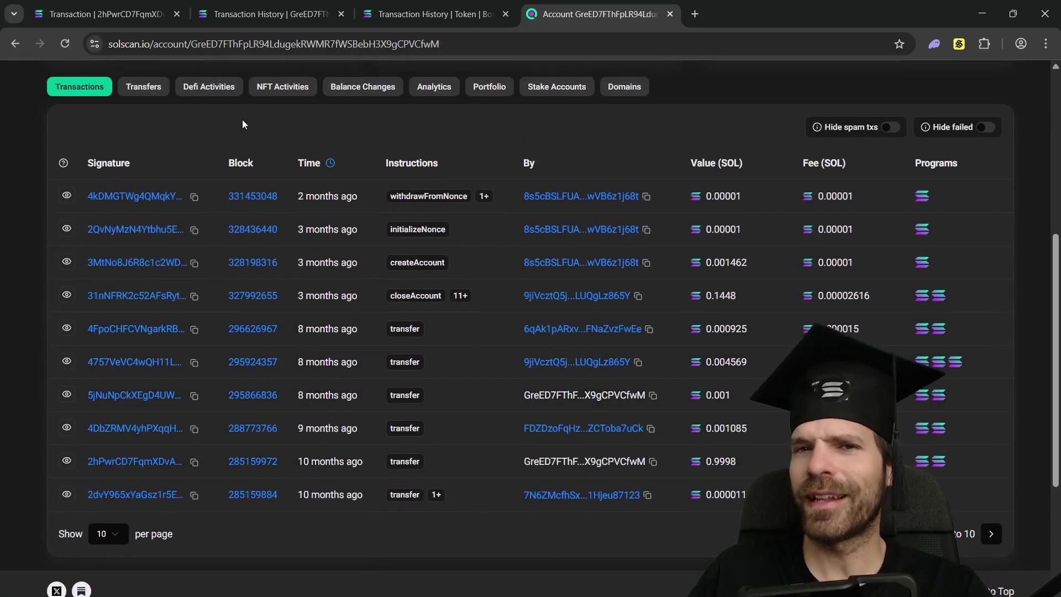
left_click(146, 88)
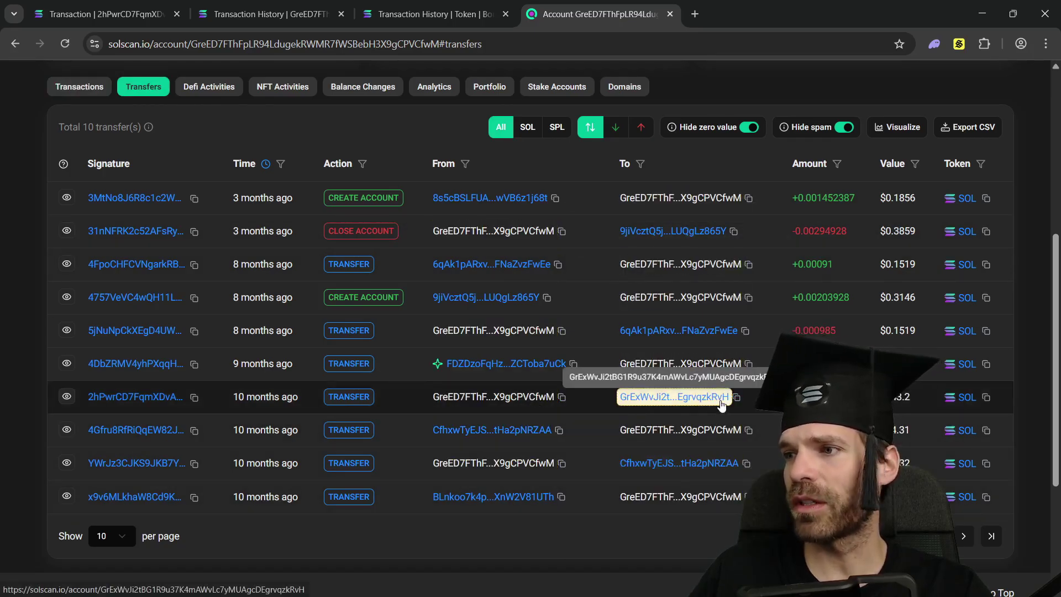
left_click(721, 402)
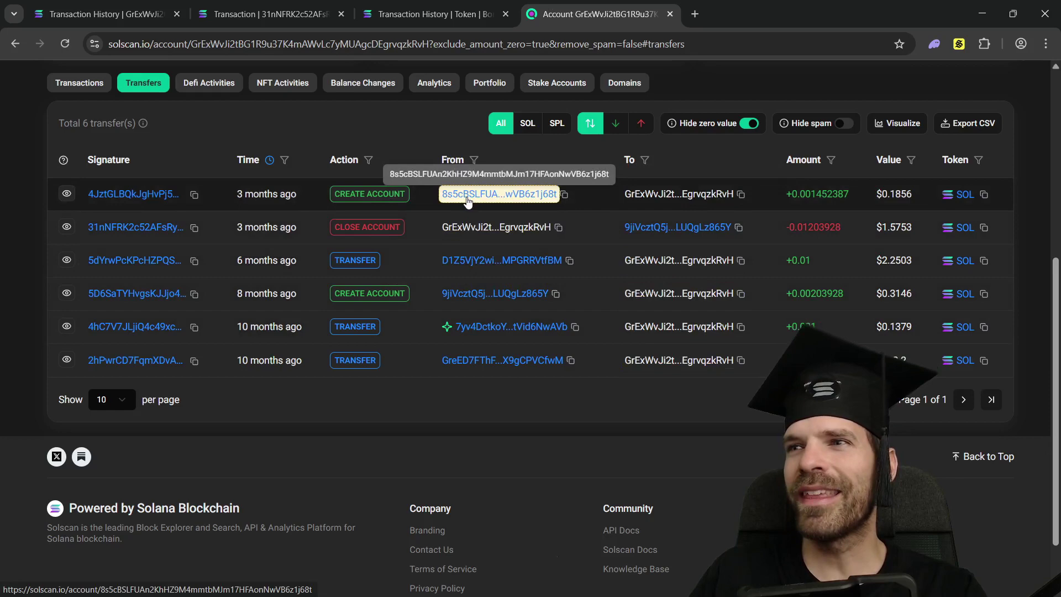
- Open the create-account transaction in Solana Explorer and review its Account Inputs
left_click(154, 194)
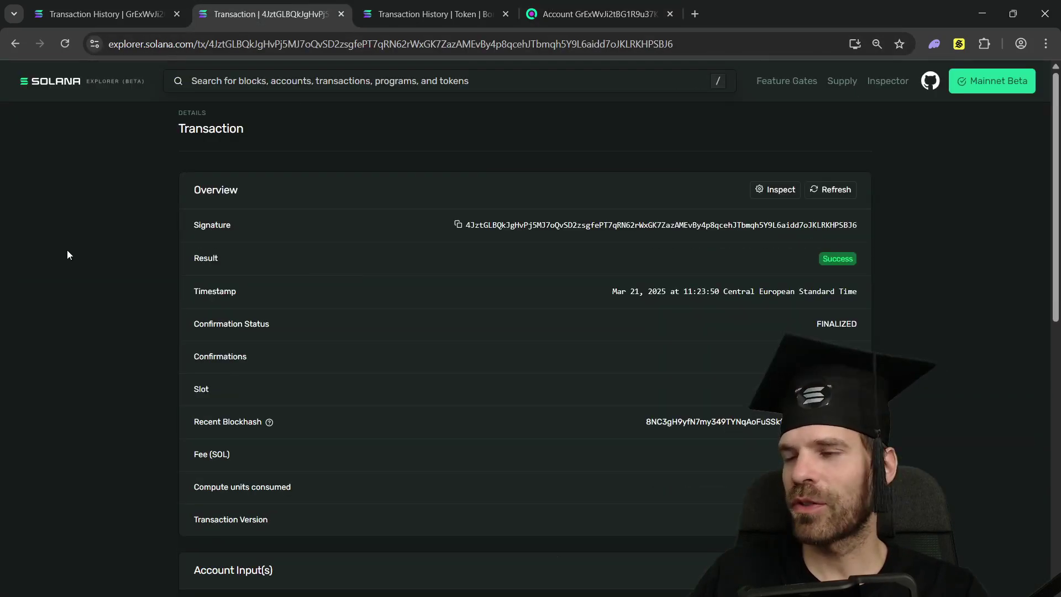
scroll(51, 254, "down", 5)
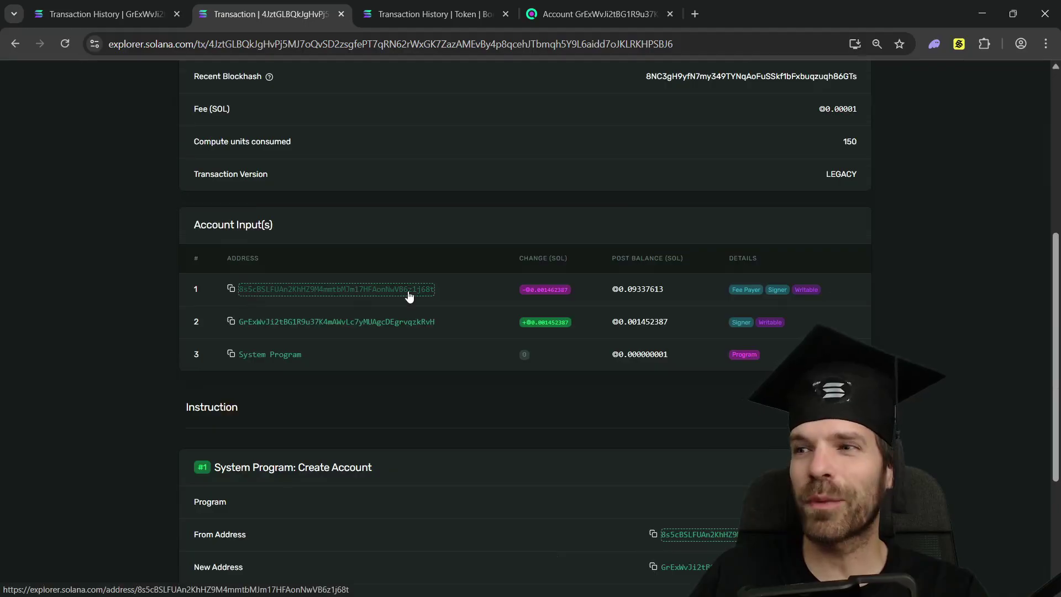
scroll(451, 288, "down", 4)
left_click_drag(214, 243, 279, 246)
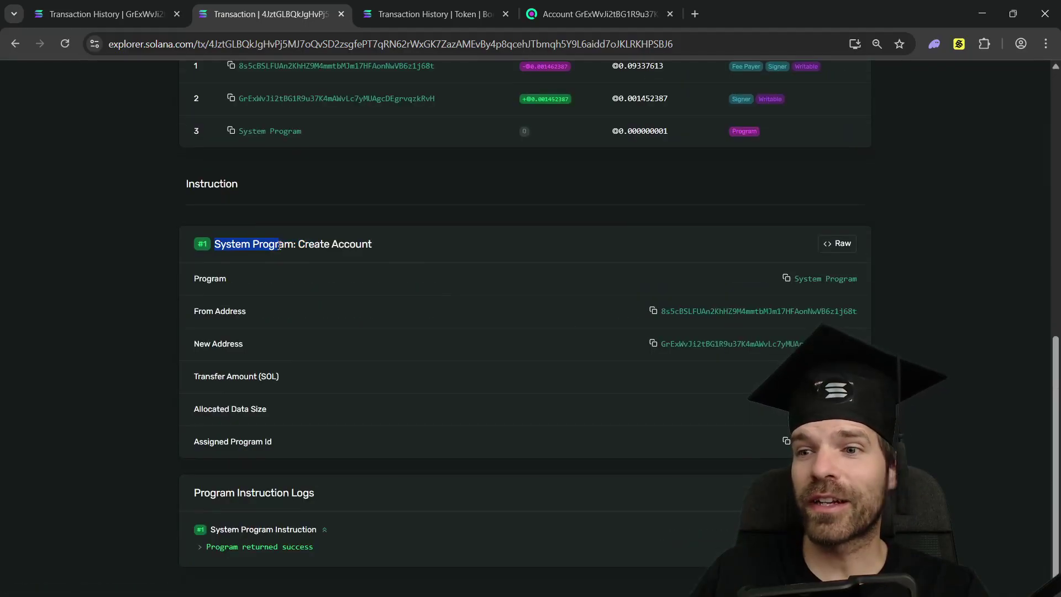
scroll(368, 290, "up", 10)
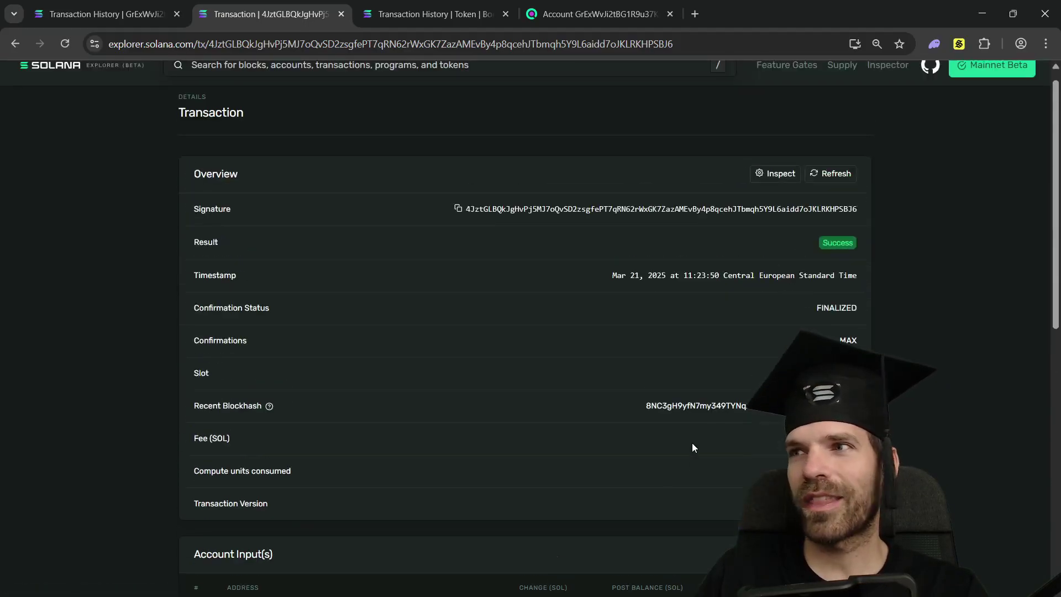
scroll(692, 445, "down", 2)
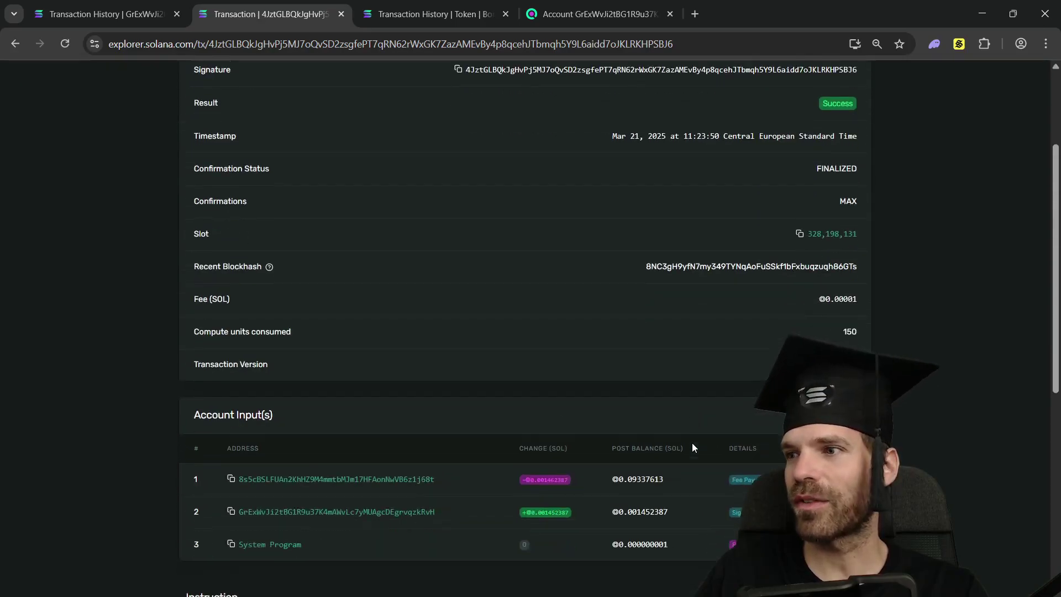
- Open the second account input's page to show it as a Nonce Account with failed recent transactions
left_click(308, 509)
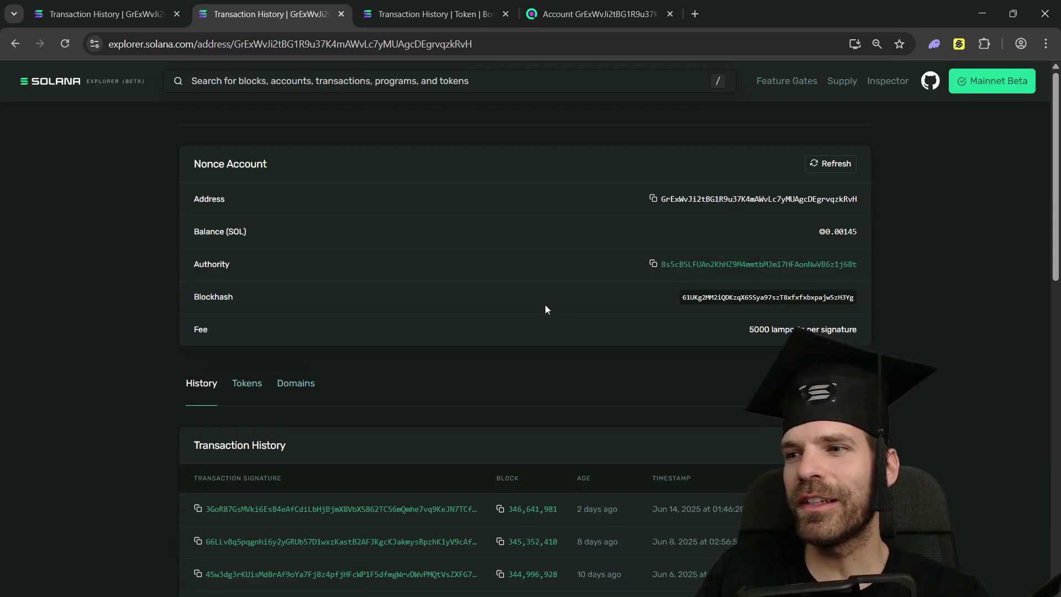
scroll(534, 305, "down", 6)
scroll(534, 305, "down", 5)
scroll(534, 305, "up", 7)
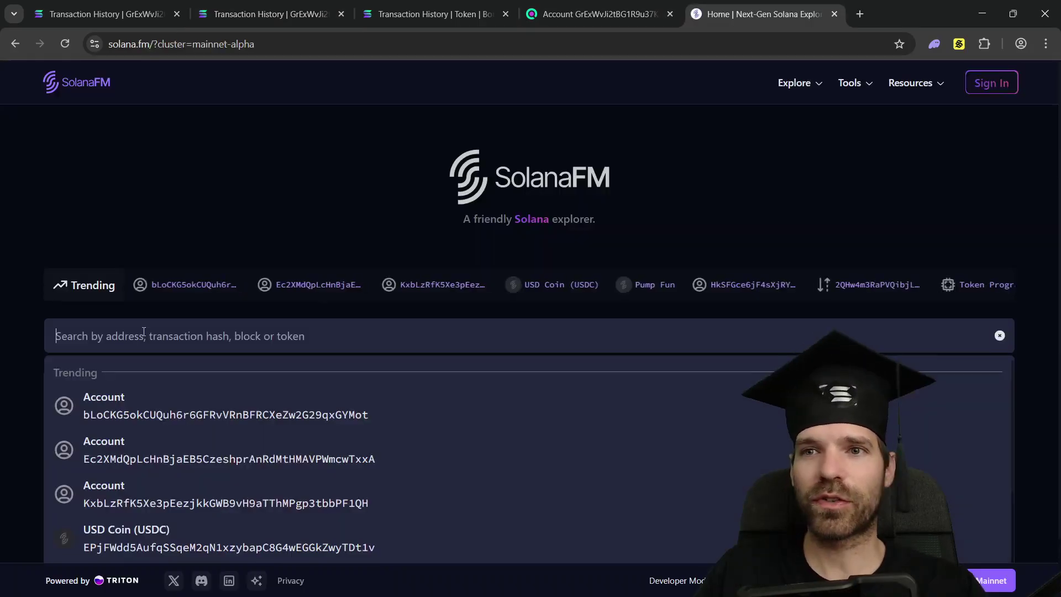
- Look up the account in SolanaFM and filter its transactions to System Program only
left_click(143, 332)
type("GrExWvJi2tBG1R9u37K4mAWvLc7yMUAgcDEgrvqzkRvH")
key("Return")
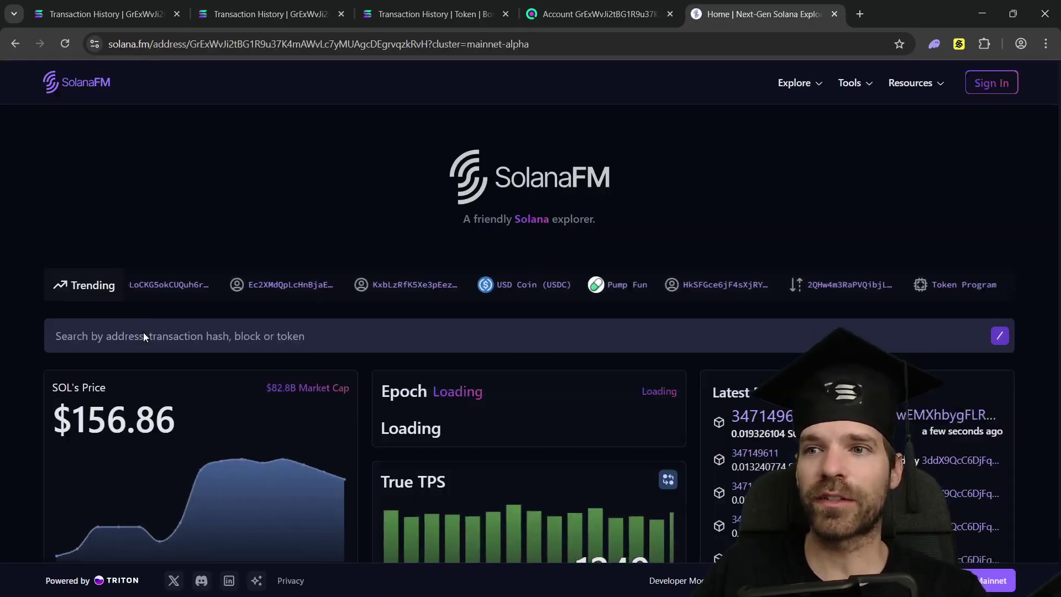
scroll(804, 205, "down", 4)
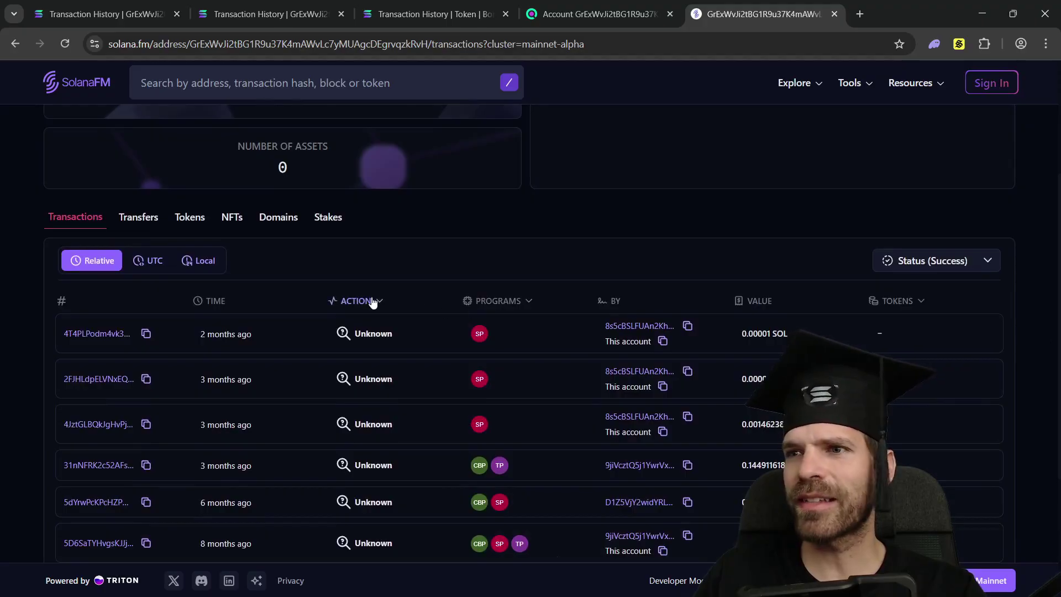
left_click(495, 301)
left_click(344, 379)
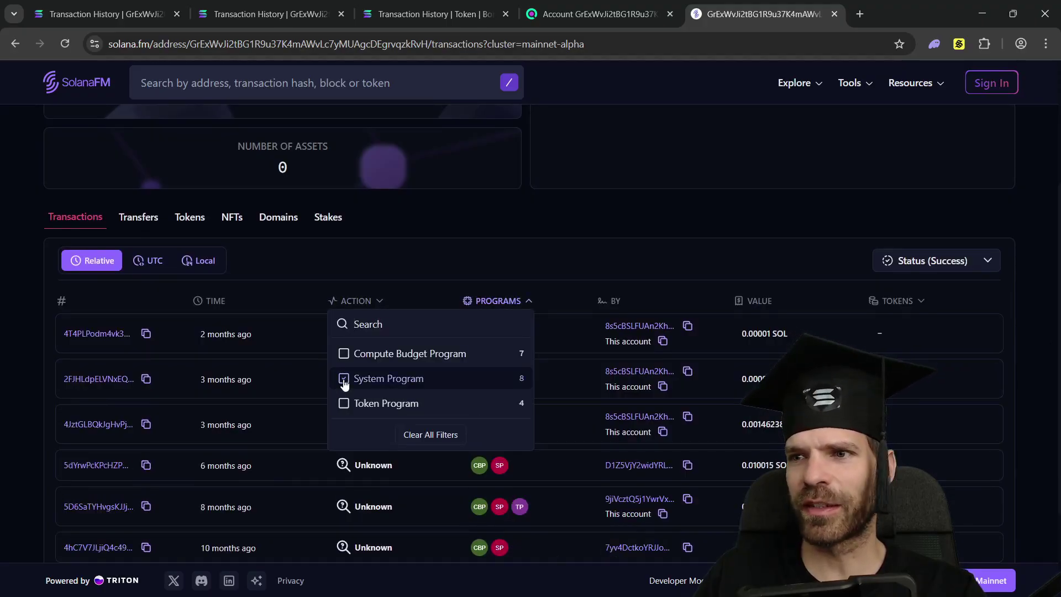
left_click(565, 209)
scroll(565, 209, "down", 2)
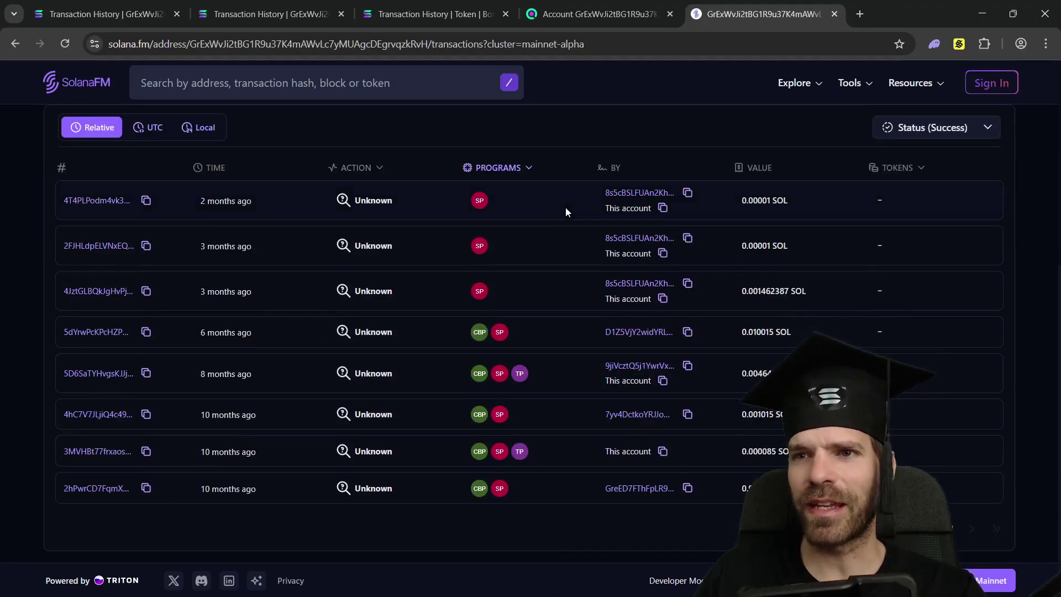
- Open the Aug 30, 2024 transfer, highlight its 0.001 SOL amount, and focus Solana Explorer's search
mouse_move(203, 429)
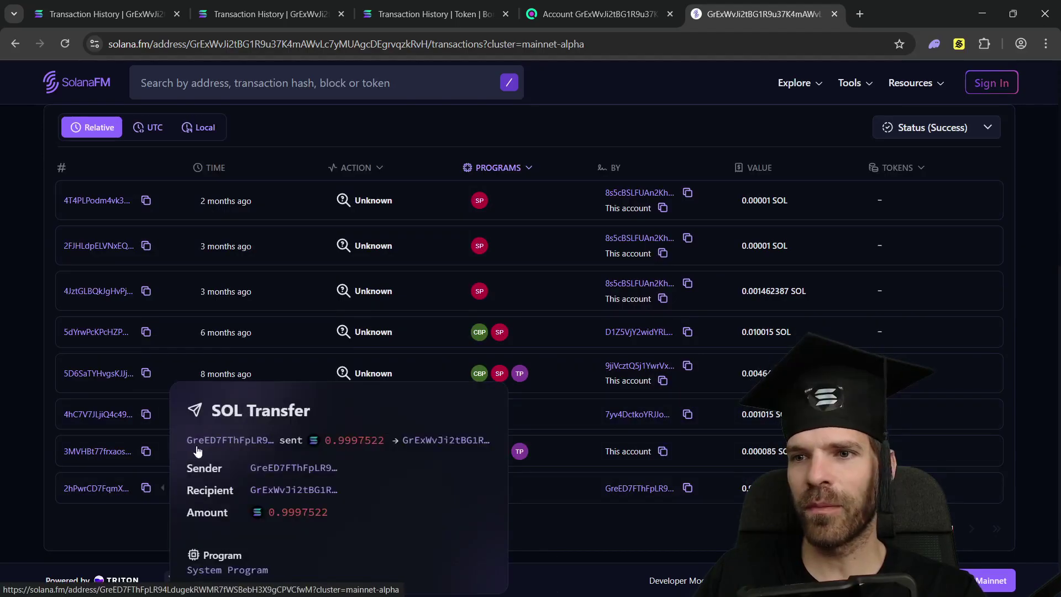
left_click(444, 448)
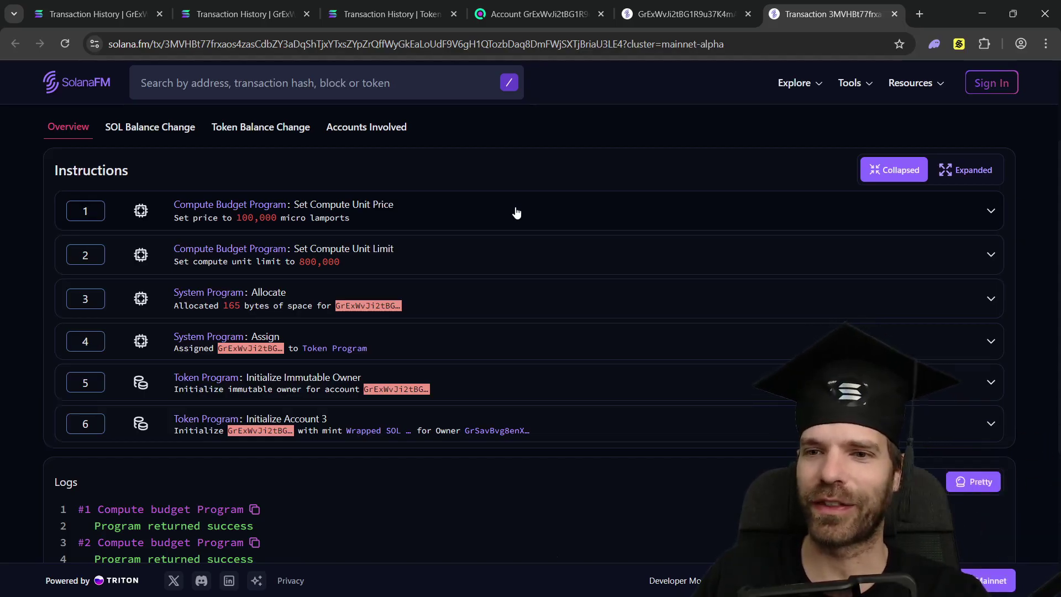
scroll(516, 213, "down", 4)
scroll(471, 489, "up", 6)
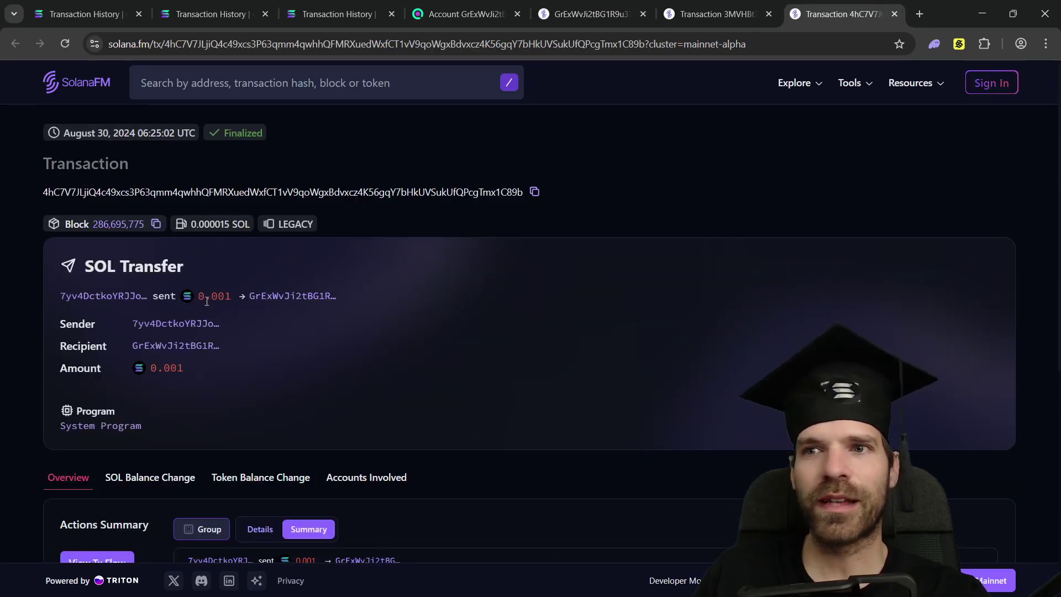
left_click_drag(198, 297, 228, 297)
left_click(444, 302)
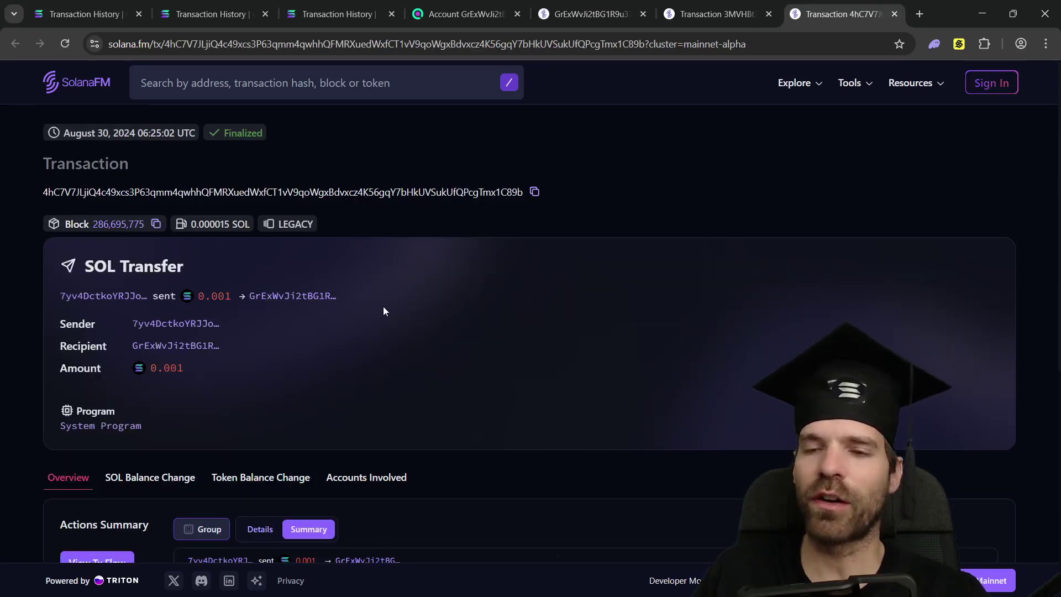
scroll(367, 397, "down", 6)
scroll(363, 372, "up", 4)
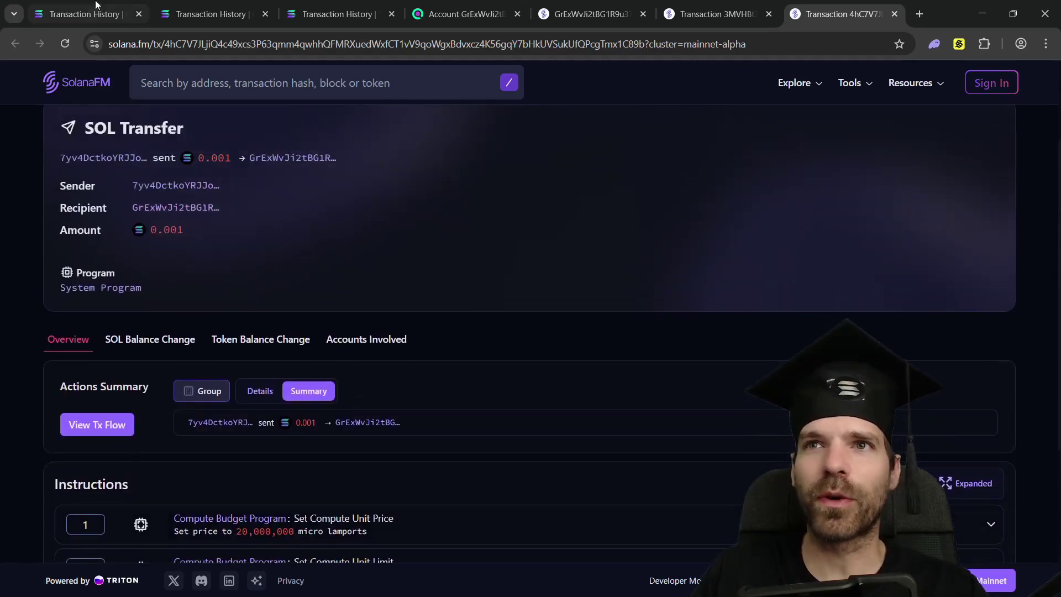
left_click(210, 14)
left_click(305, 84)
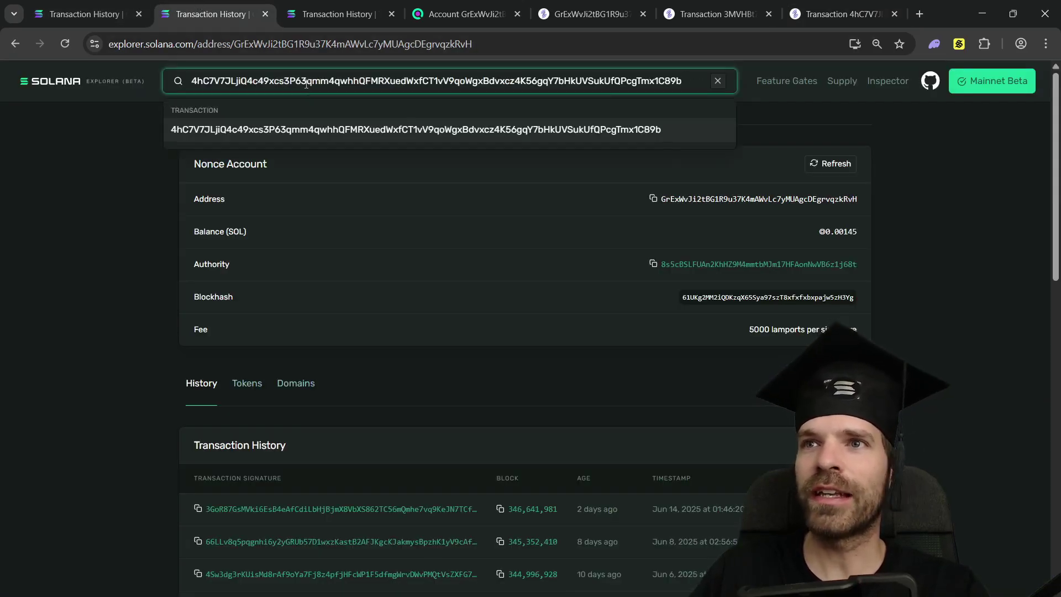
- Open the pasted 0.001 SOL transfer transaction and check the account's ◎1.0006672 post balance
key("Return")
scroll(369, 188, "down", 2)
scroll(369, 188, "down", 4)
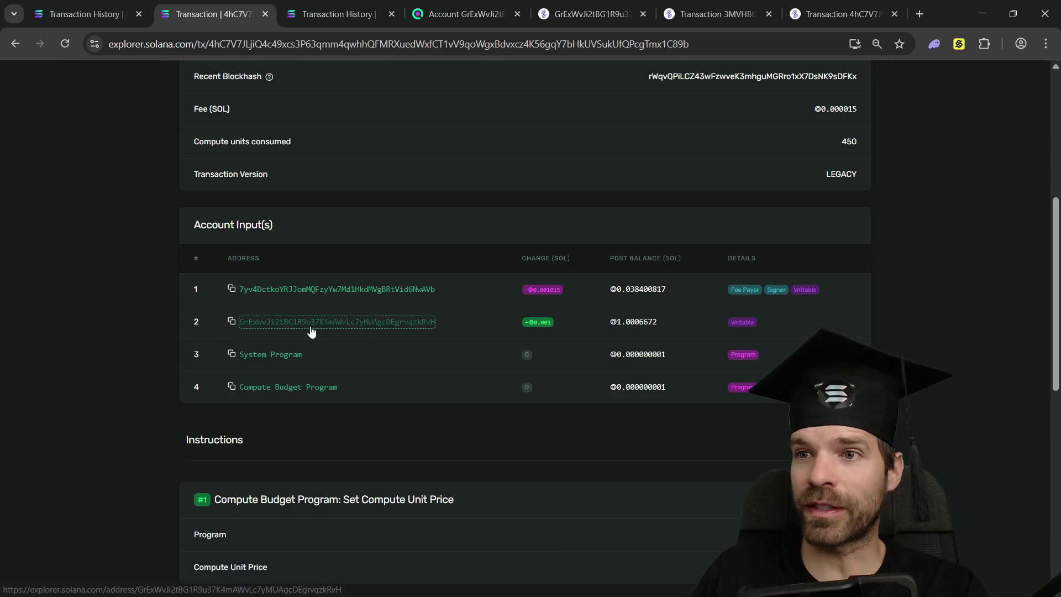
triple_click(604, 324)
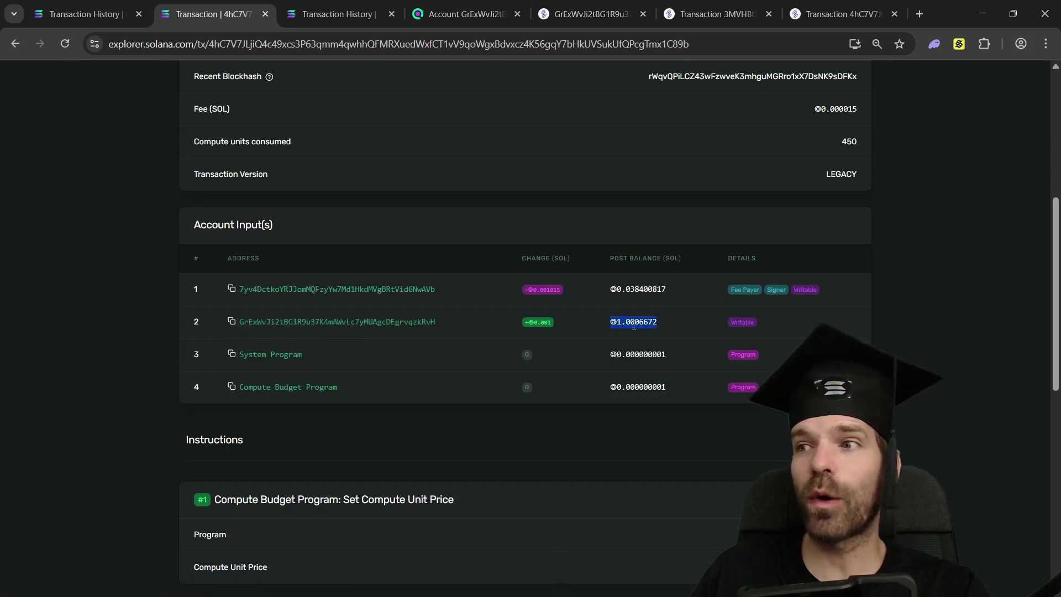
left_click(621, 324)
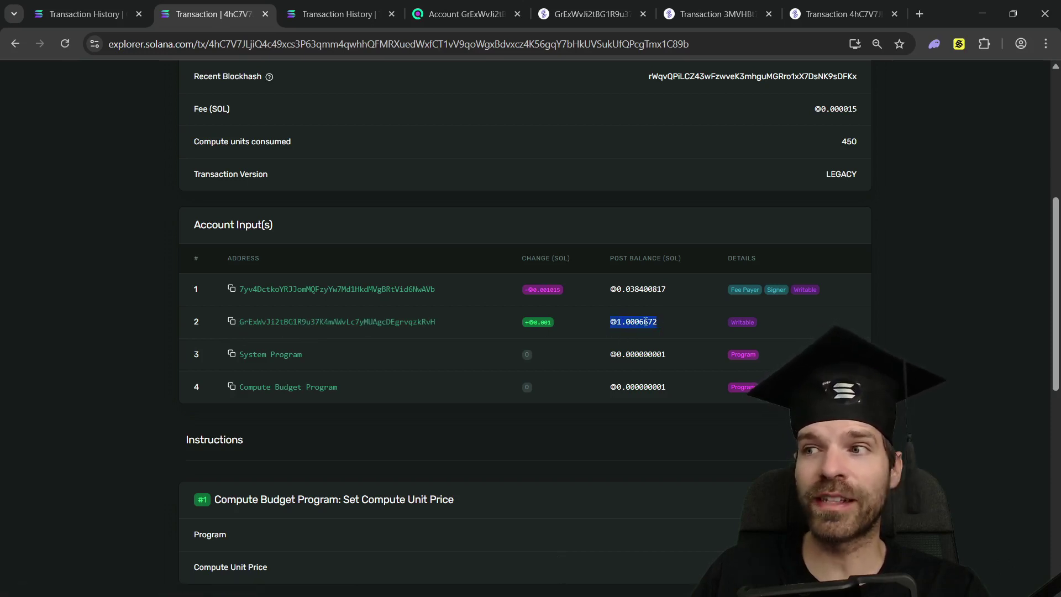
- Go back to SolanaFM's list of the account's eight transactions
key("ctrl+9")
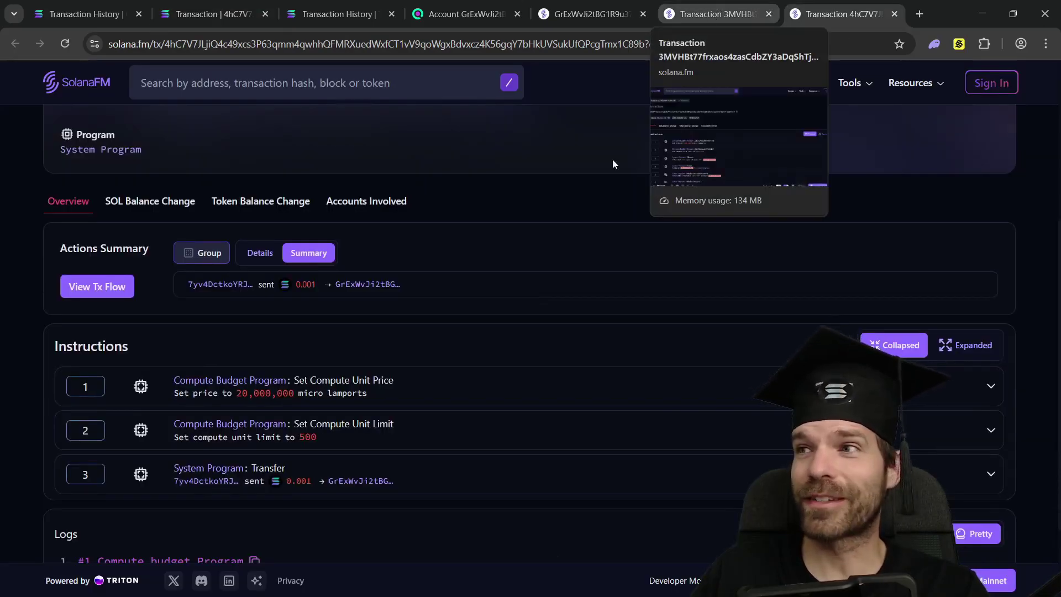
scroll(563, 330, "down", 1)
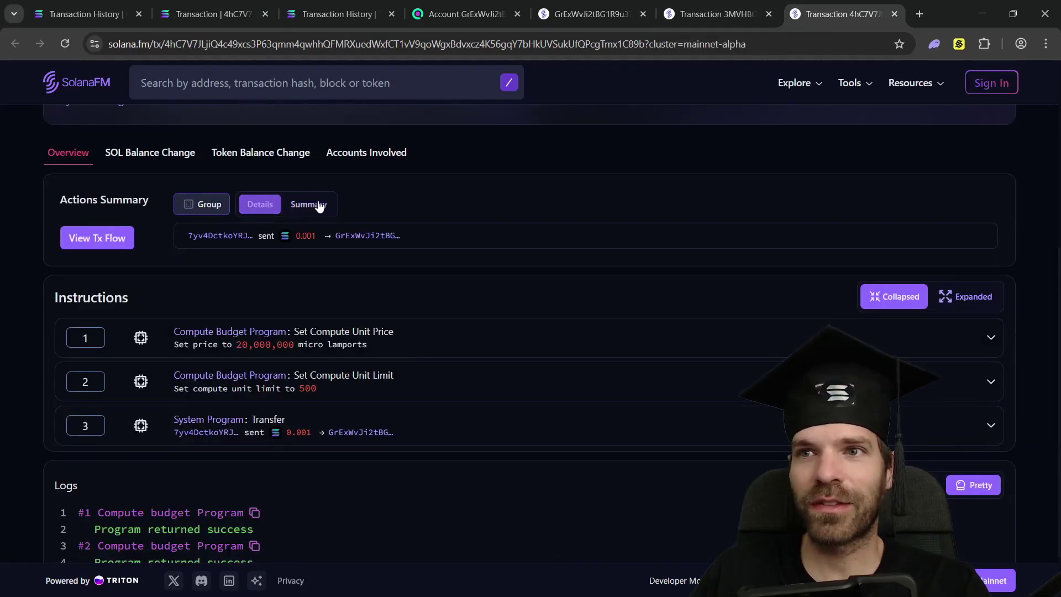
key("ctrl+5")
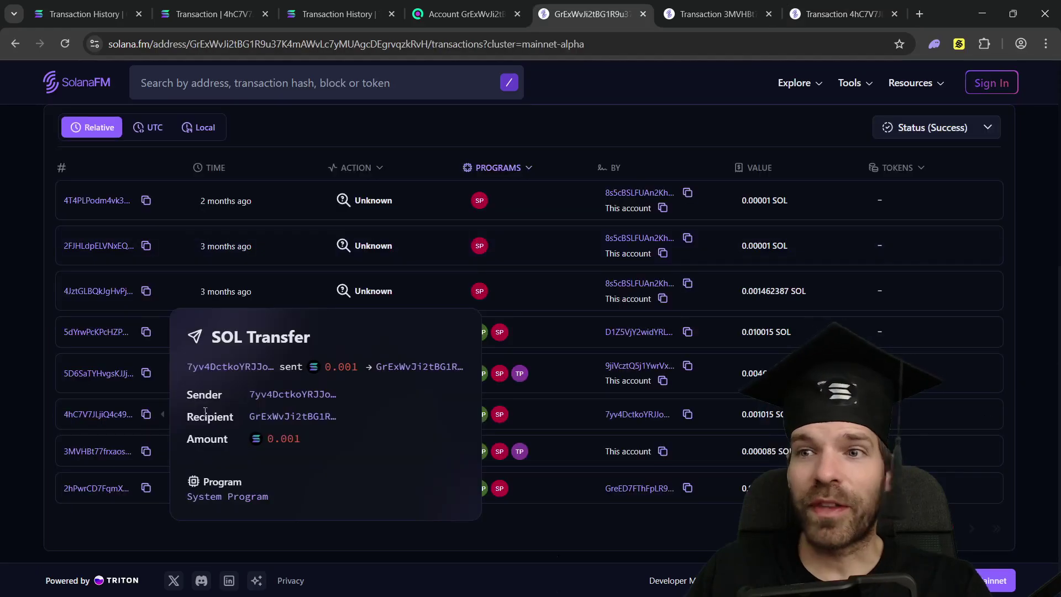
mouse_move(320, 311)
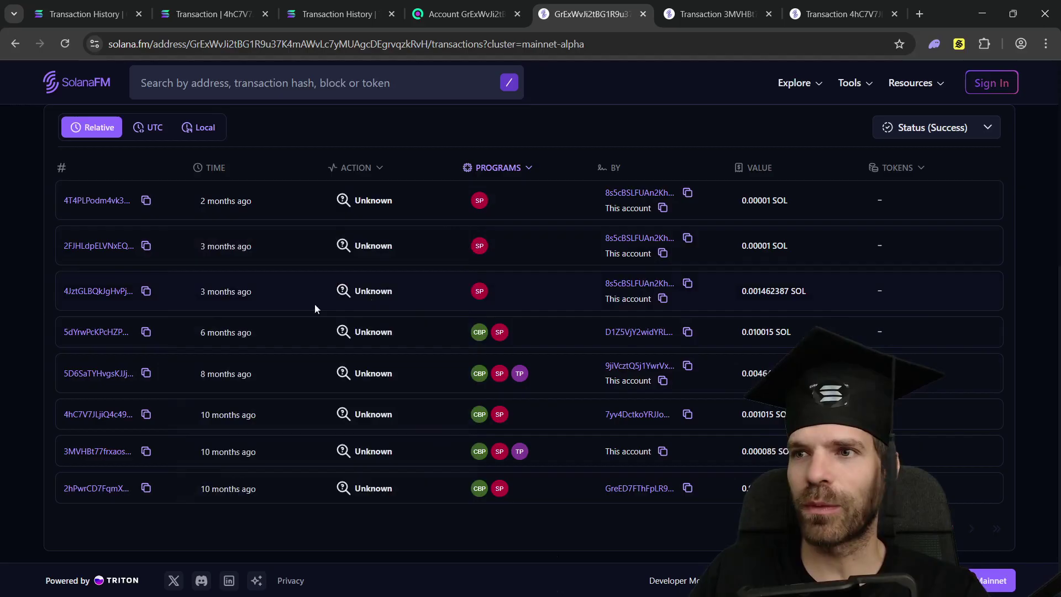
- Back on the Solana Explorer account page, check the Aug 30 transaction's post balance and address
key("ctrl+1")
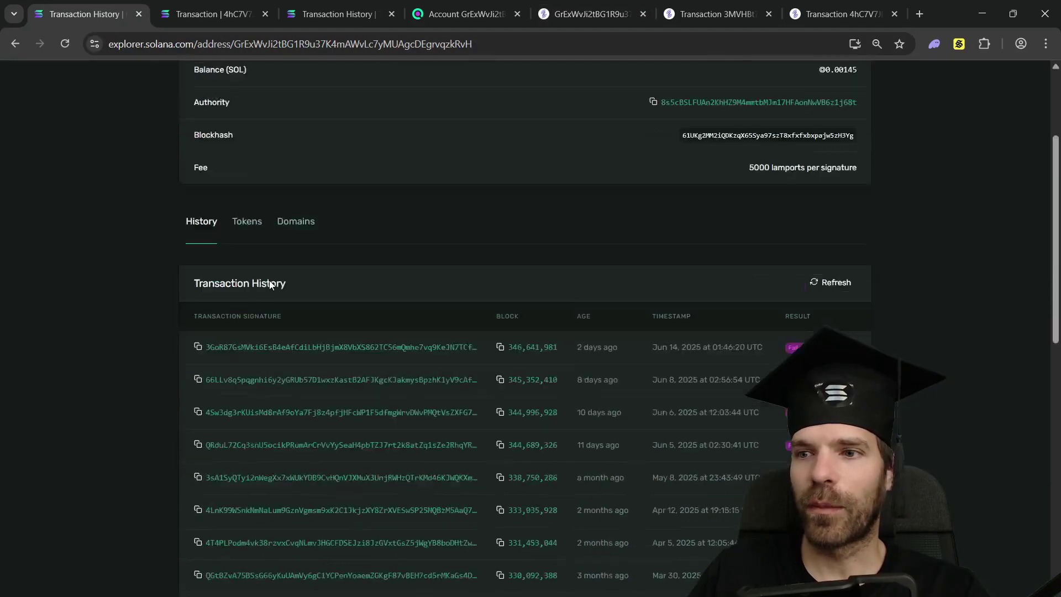
scroll(269, 280, "down", 2)
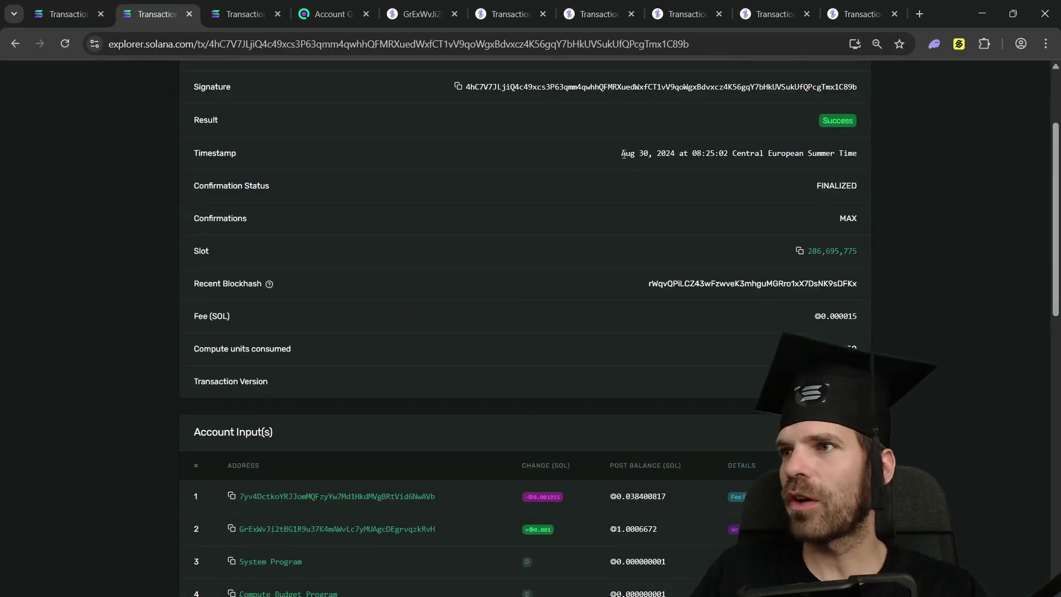
left_click_drag(621, 153, 652, 153)
scroll(569, 319, "down", 1)
left_click_drag(650, 459, 582, 456)
scroll(412, 168, "up", 4)
left_click(382, 88)
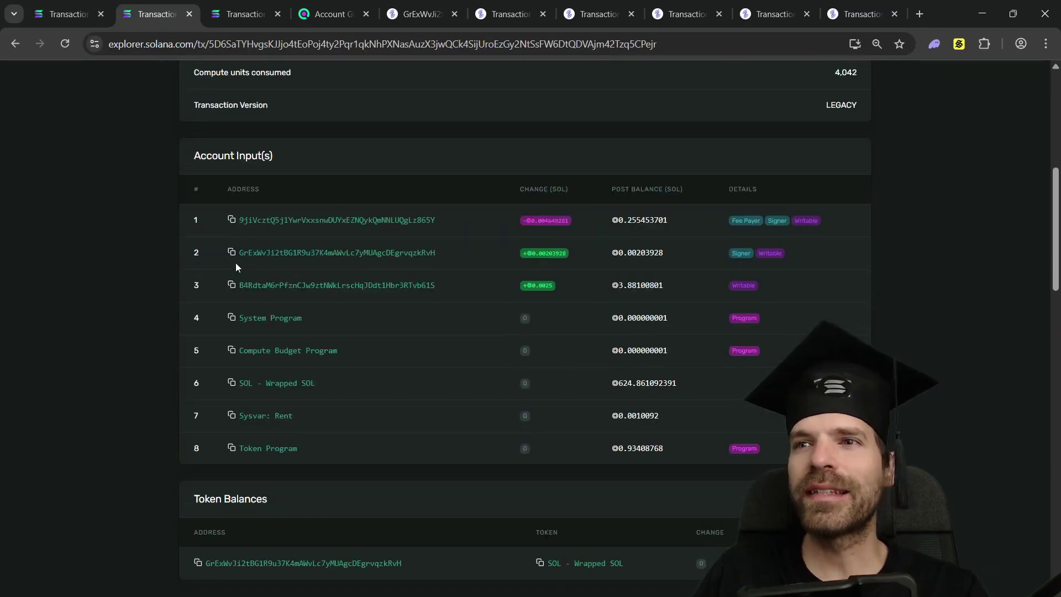
left_click_drag(671, 252, 271, 253)
- Scroll to the Oct 16, 2024 transaction that funded the Wrapped SOL account with ◎0.00203928
scroll(416, 254, "down", 10)
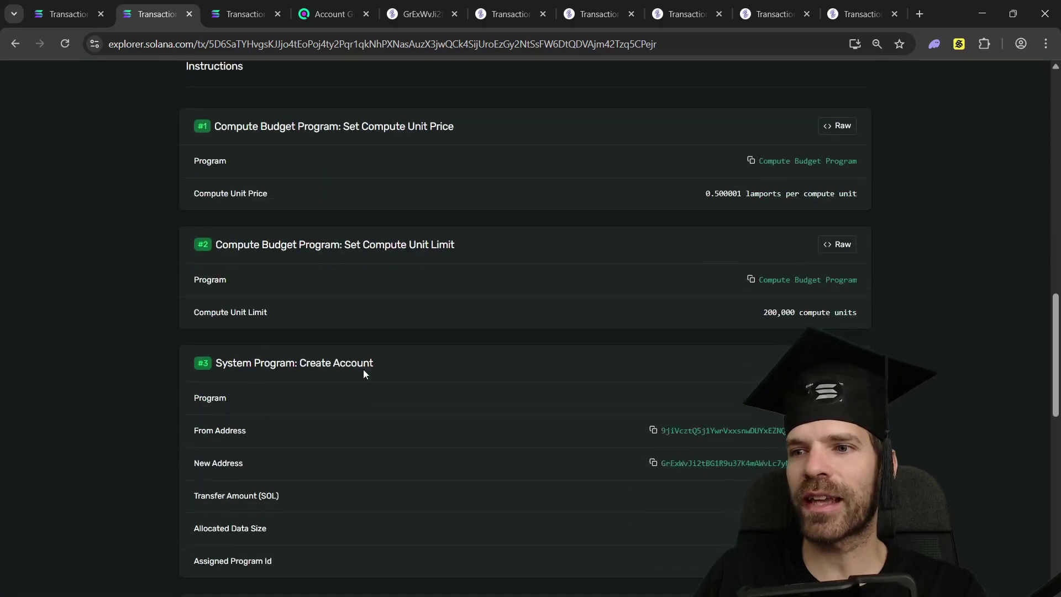
scroll(421, 360, "down", 3)
scroll(420, 360, "down", 4)
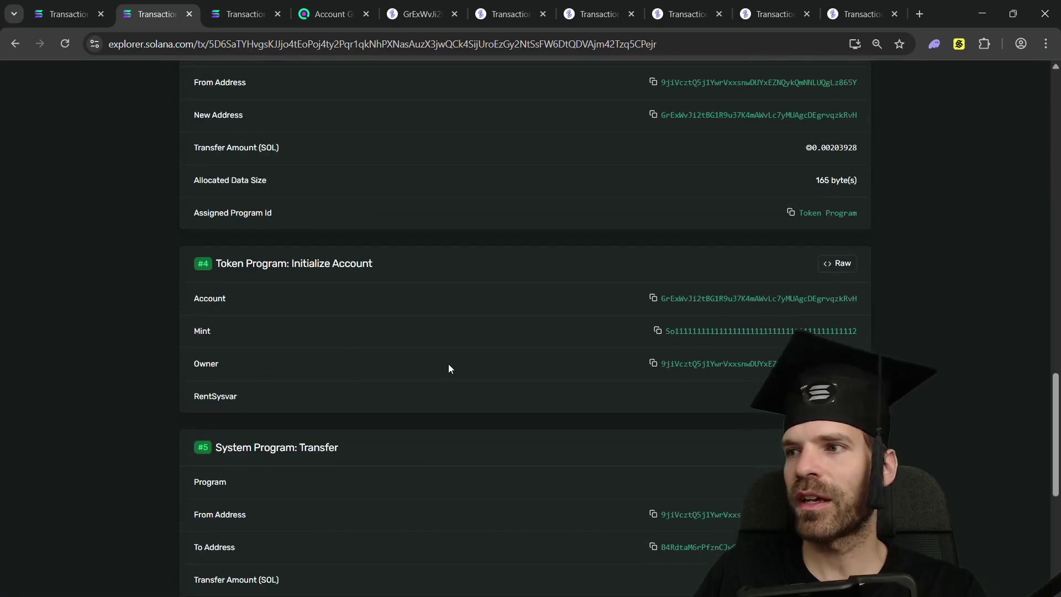
scroll(447, 365, "down", 3)
scroll(442, 363, "down", 4)
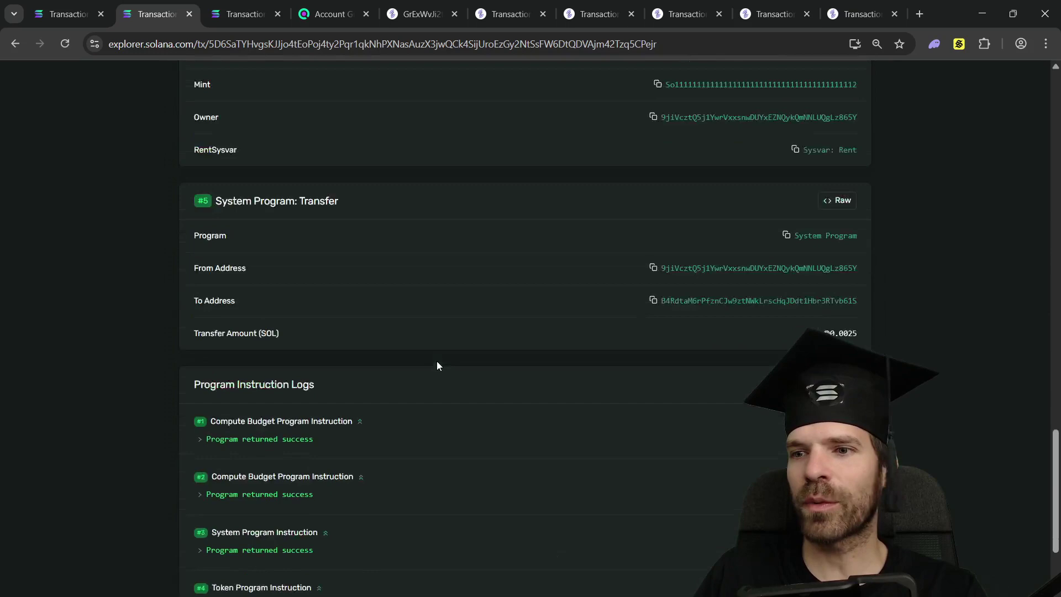
left_click_drag(621, 291, 675, 290)
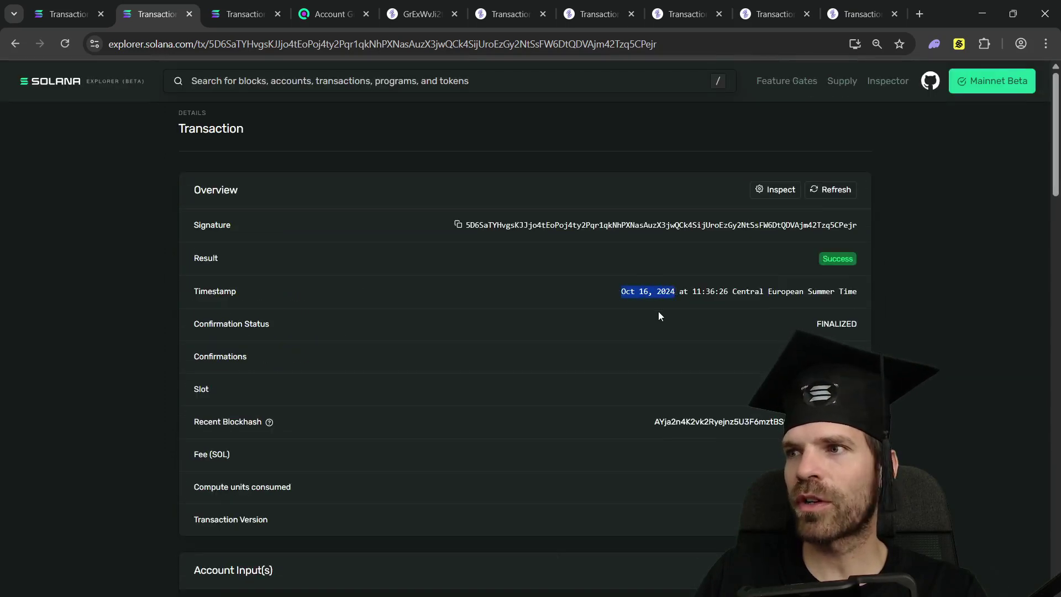
scroll(607, 315, "down", 3)
left_click(526, 329)
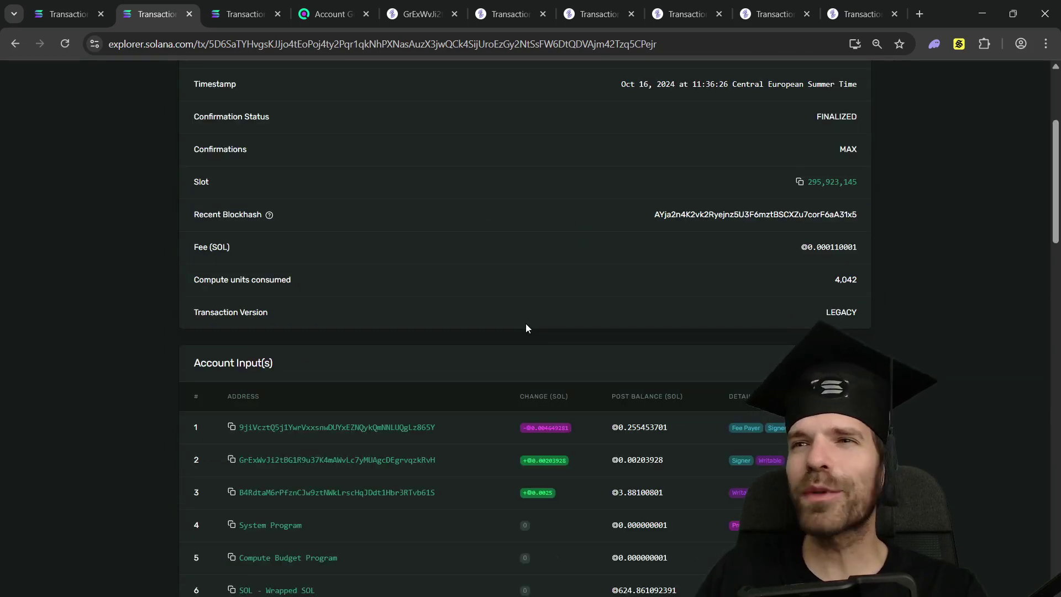
- Open the second account's page in a new tab and its Oct 13, 2024 transaction
middle_click(338, 460)
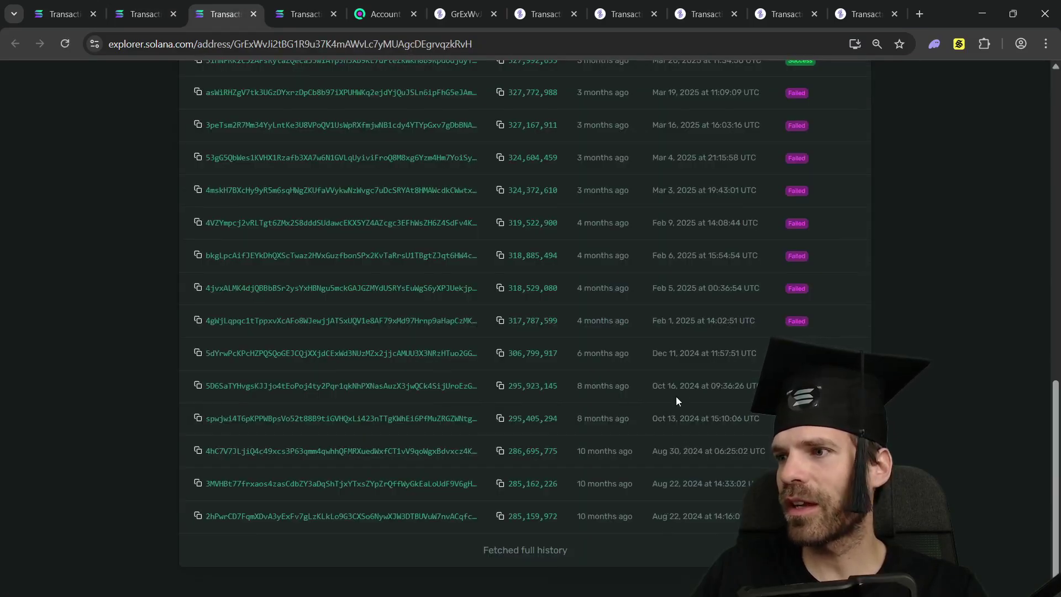
left_click_drag(684, 418, 631, 416)
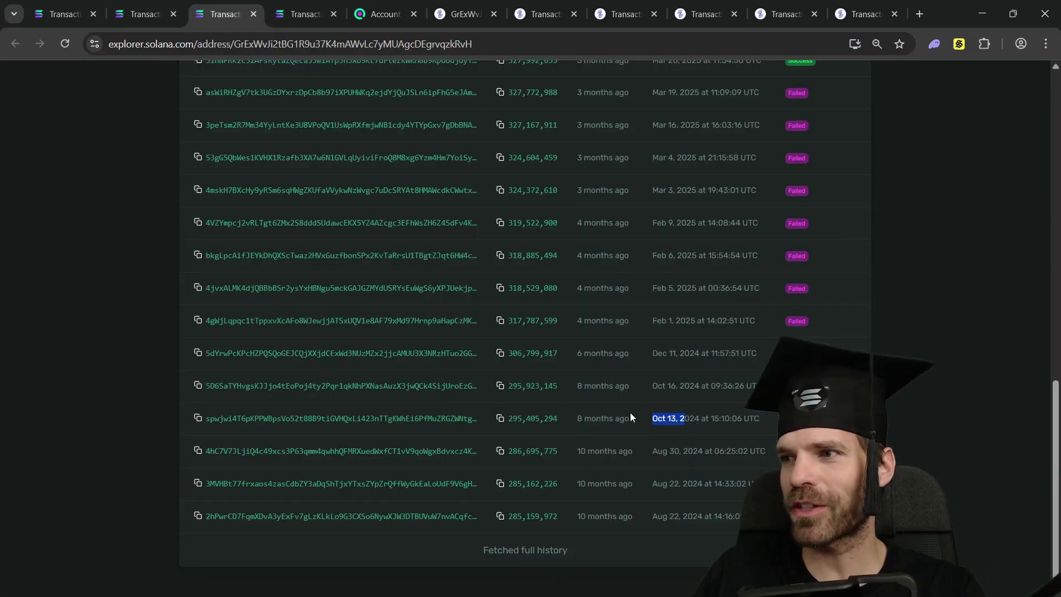
left_click_drag(711, 418, 653, 415)
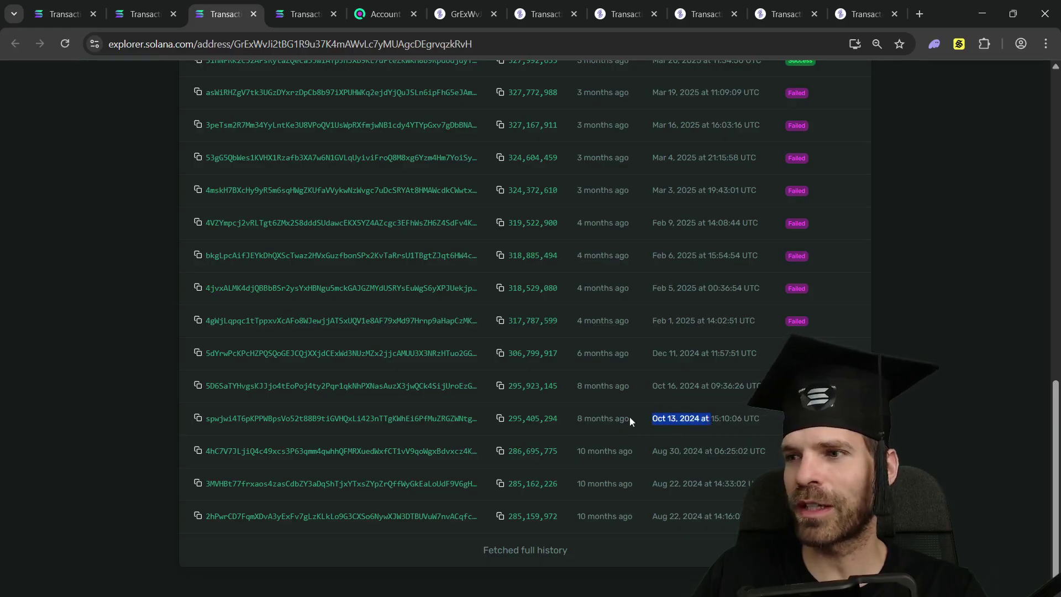
left_click(428, 419)
- Review the Close Account transaction emptying the Wrapped SOL account, then compare the Phantom wallet address
scroll(463, 302, "down", 5)
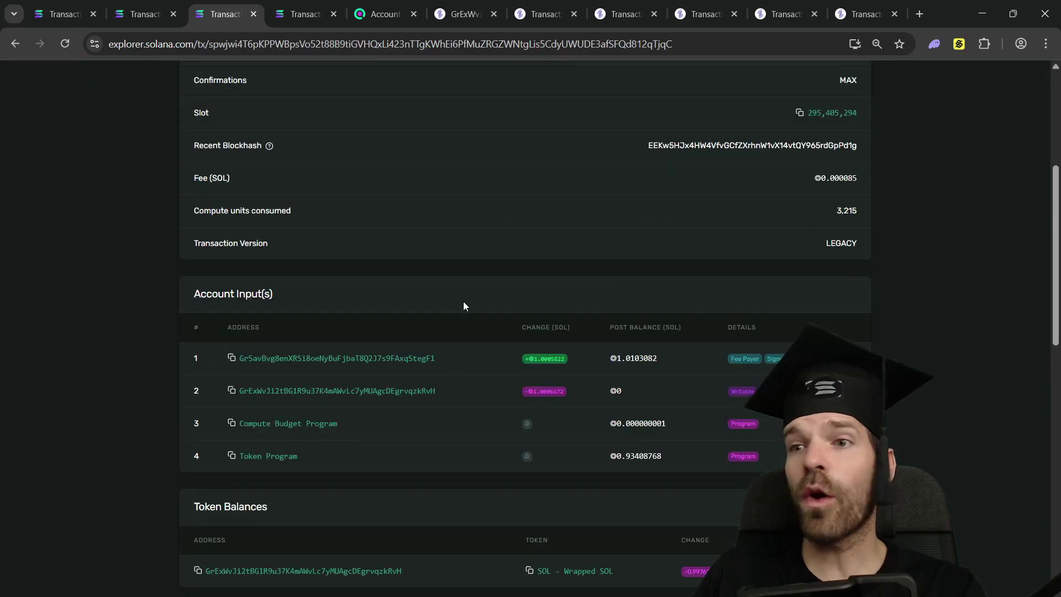
scroll(463, 301, "up", 3)
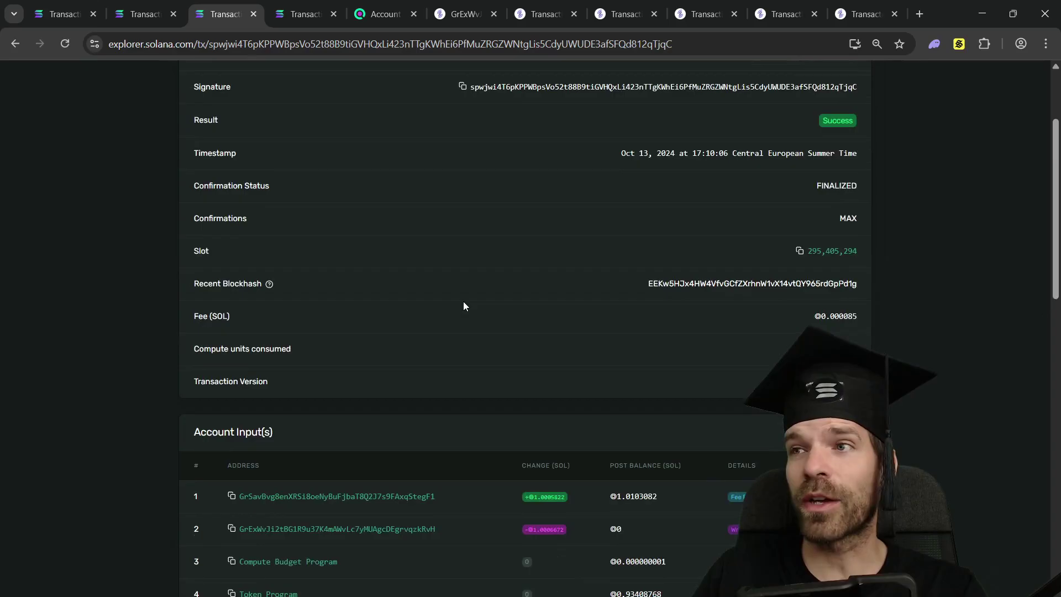
scroll(160, 256, "down", 7)
scroll(160, 256, "down", 4)
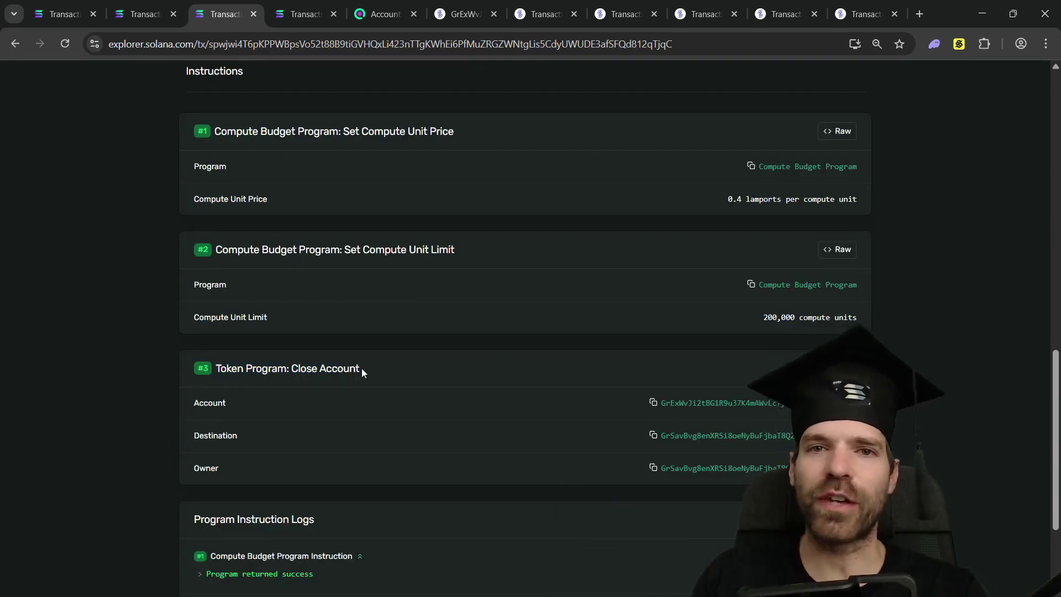
scroll(365, 359, "up", 8)
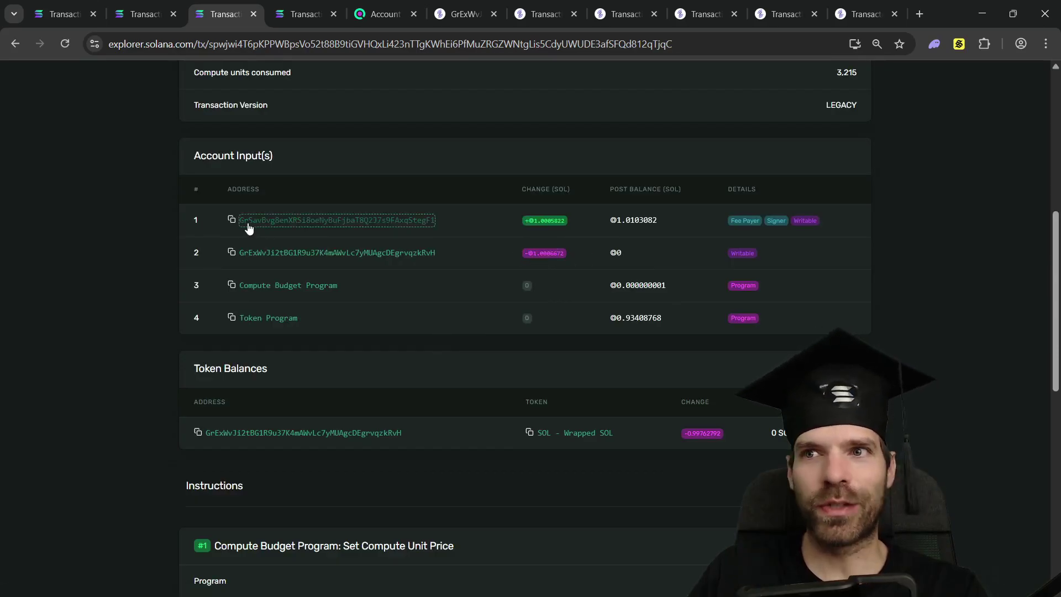
left_click(933, 43)
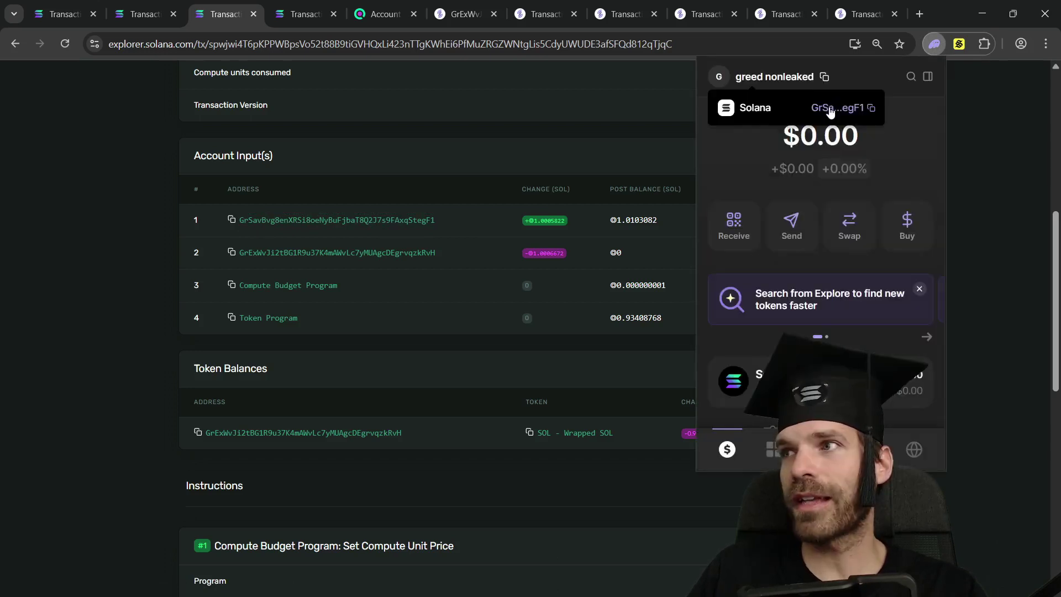
- Open the fee-payer wallet's page and its SolanaFM view, noting the latest 1.01 SOL transaction
left_click(675, 221)
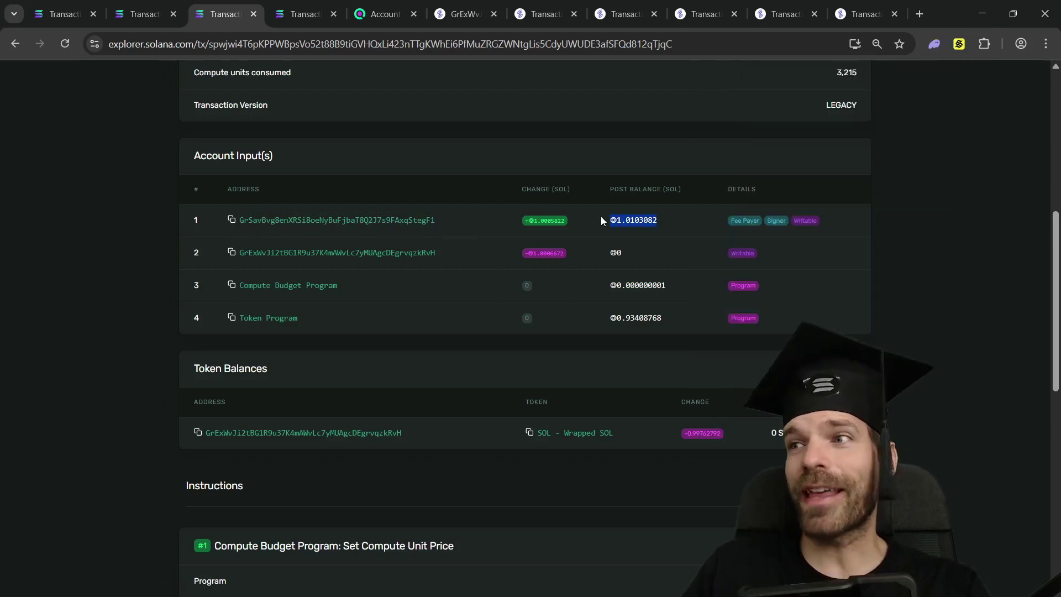
left_click(356, 220)
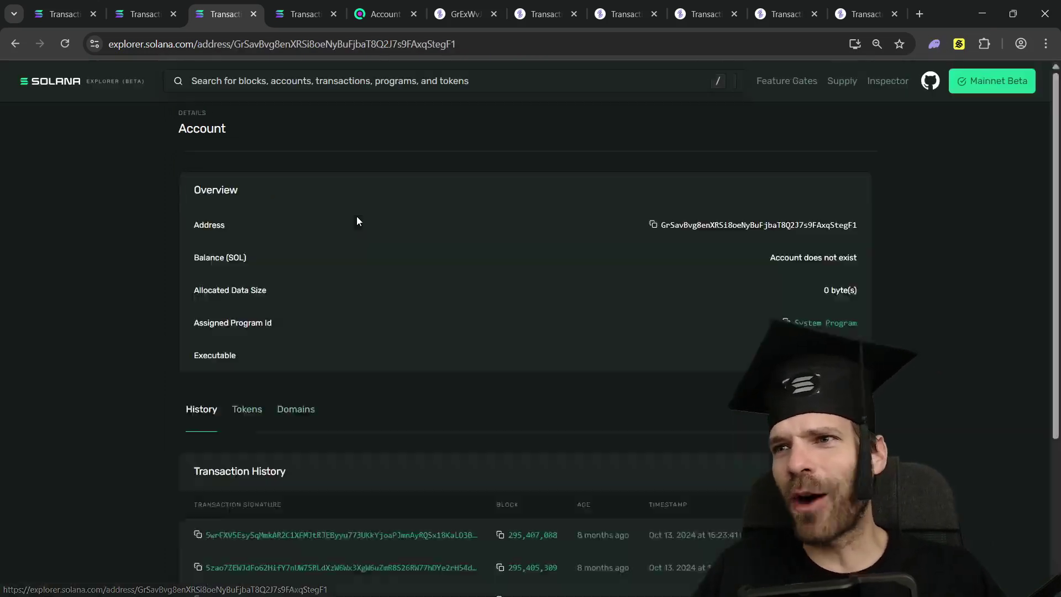
scroll(356, 221, "down", 2)
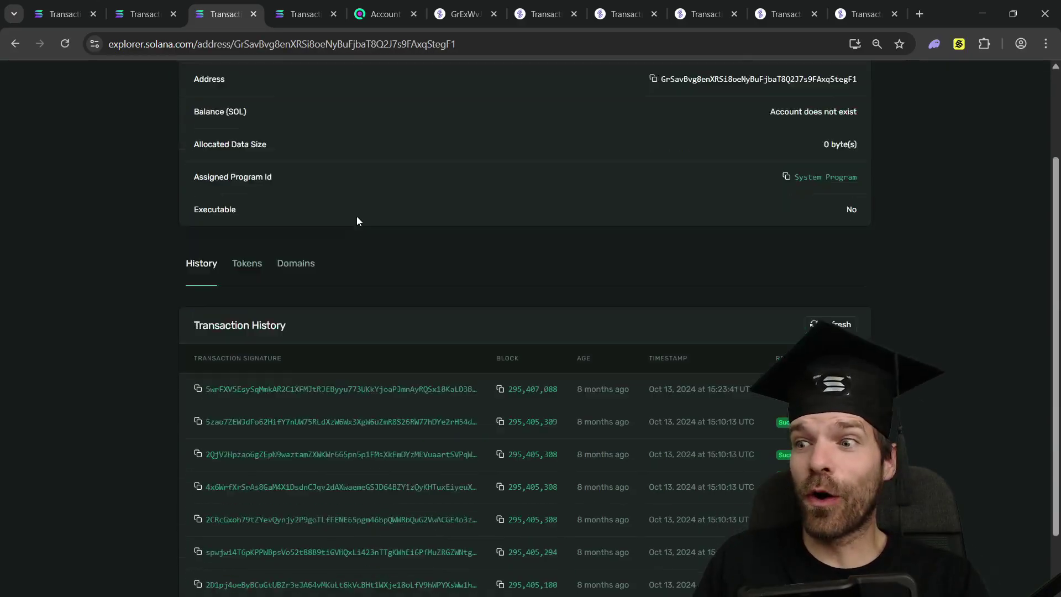
scroll(356, 221, "down", 1)
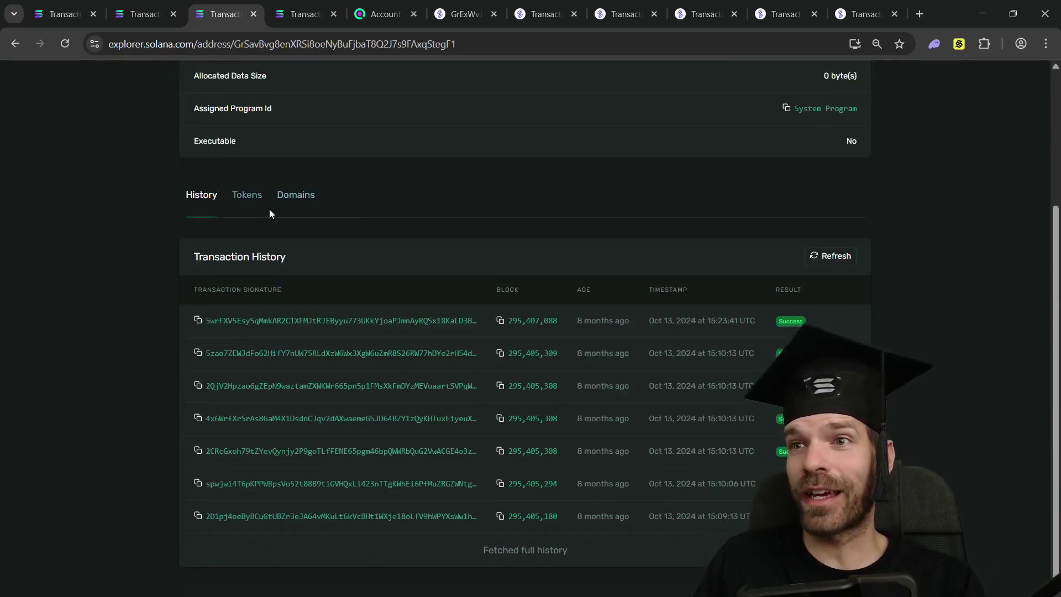
key("ctrl+9")
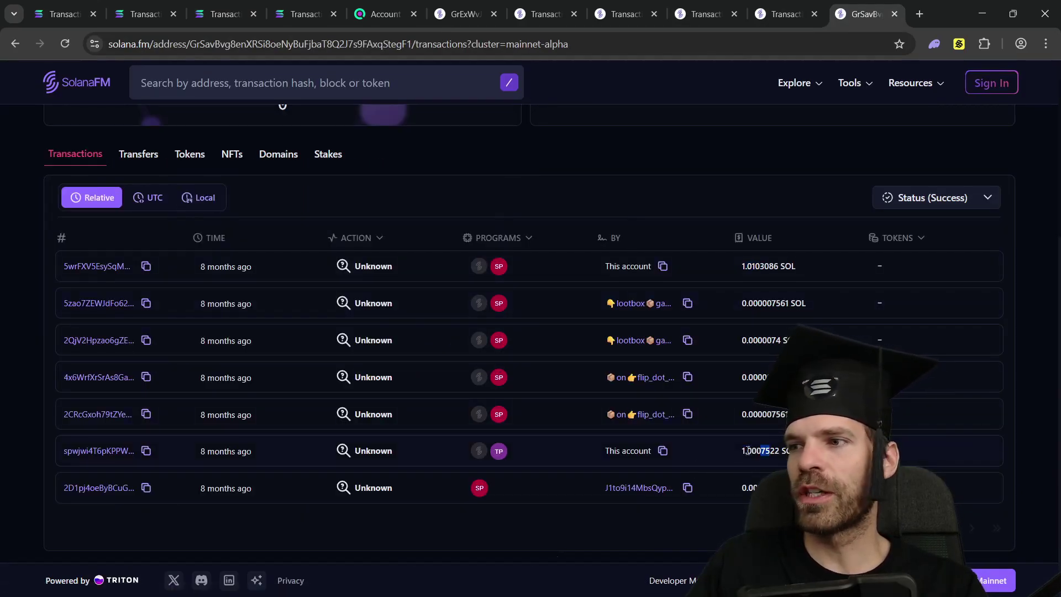
left_click_drag(742, 266, 760, 265)
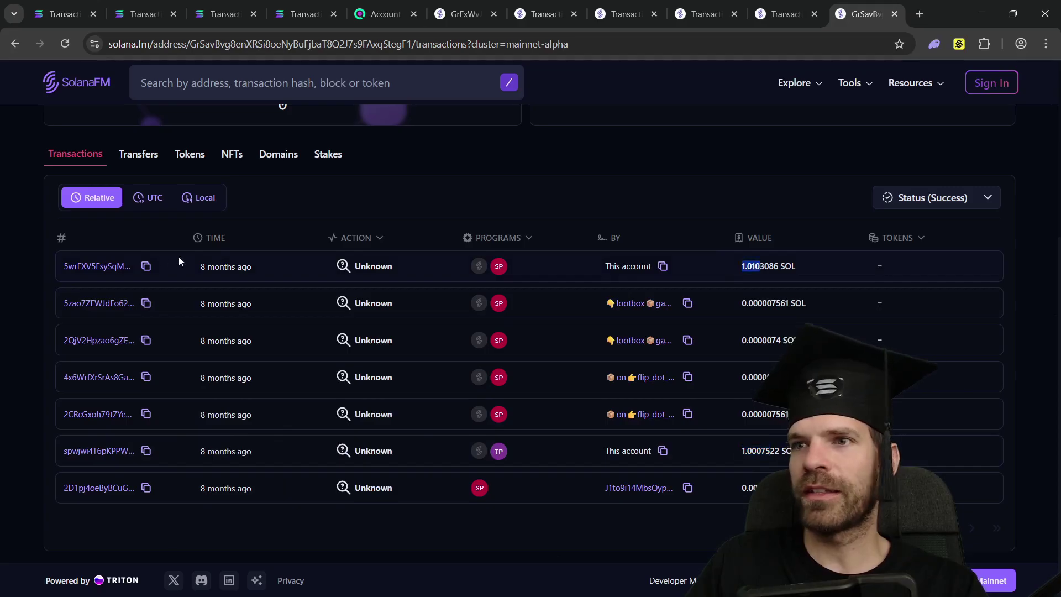
- Follow the 1.0102236 SOL transfer to the recipient wallet's page
left_click(93, 273)
scroll(323, 263, "down", 4)
scroll(276, 254, "up", 3)
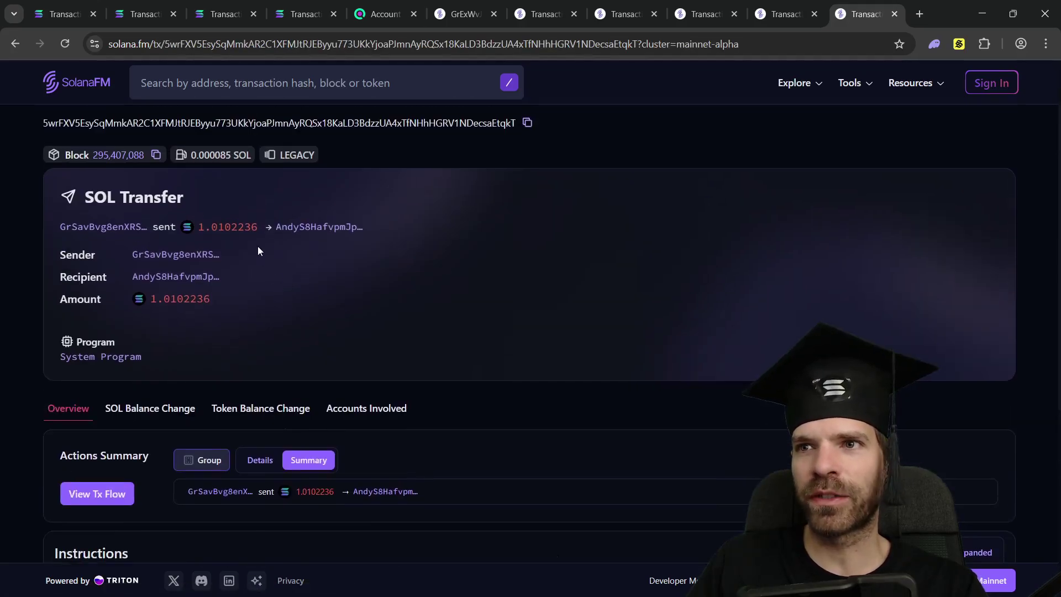
left_click_drag(273, 228, 312, 228)
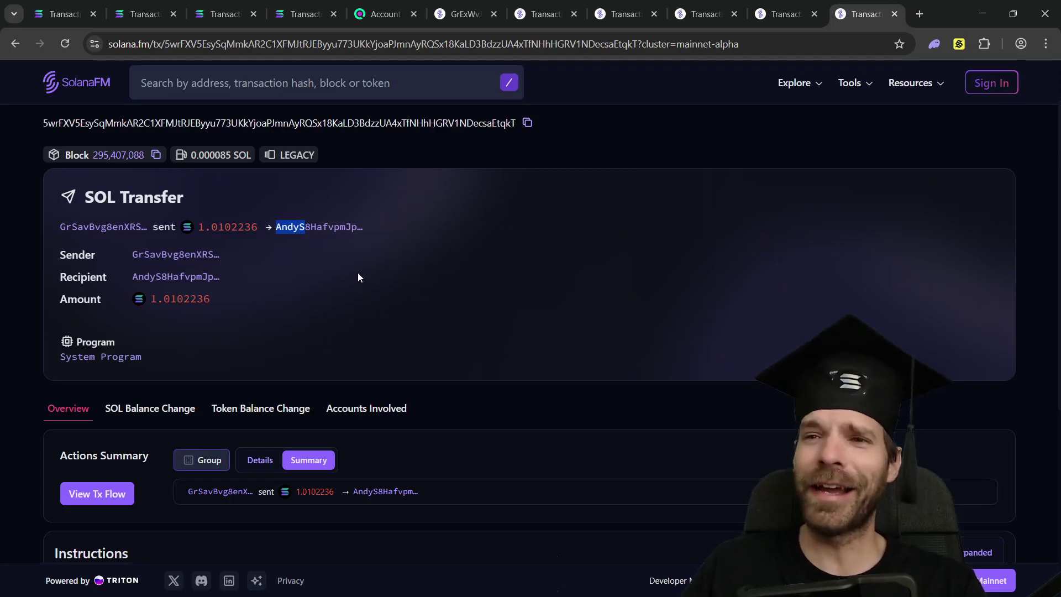
scroll(240, 322, "down", 1)
left_click(189, 212)
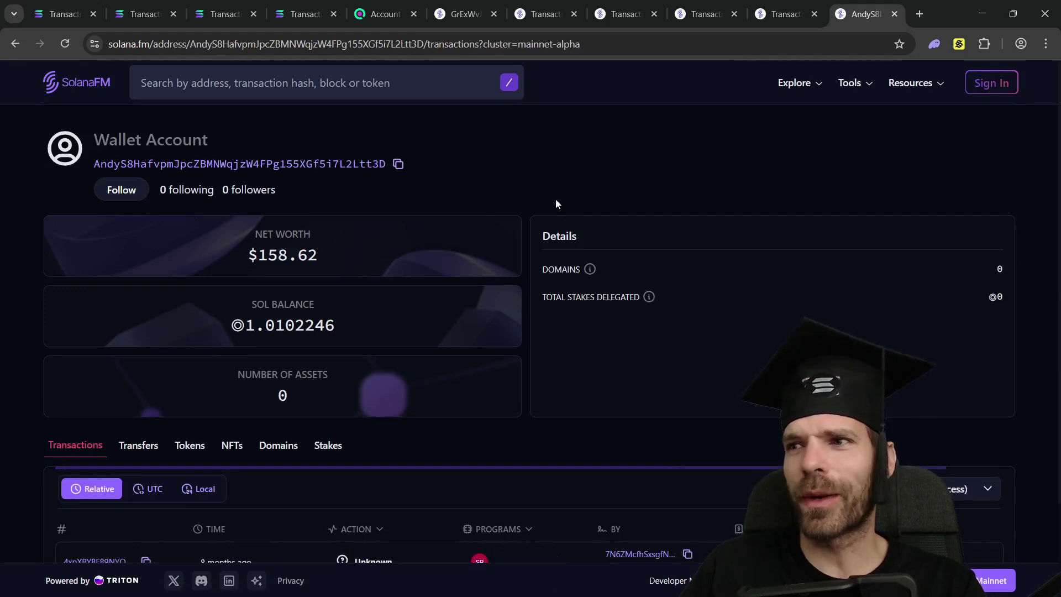
- Check the recipient wallet's ◎1.0102246 balance and its two transactions
left_click_drag(239, 324, 349, 320)
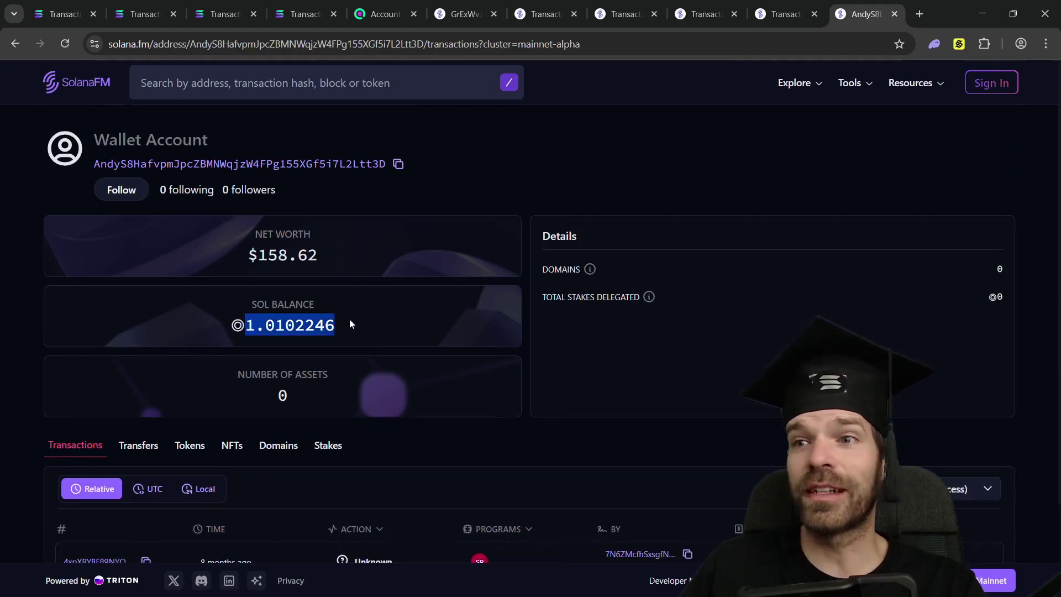
left_click(546, 165)
scroll(546, 164, "down", 2)
scroll(544, 177, "up", 2)
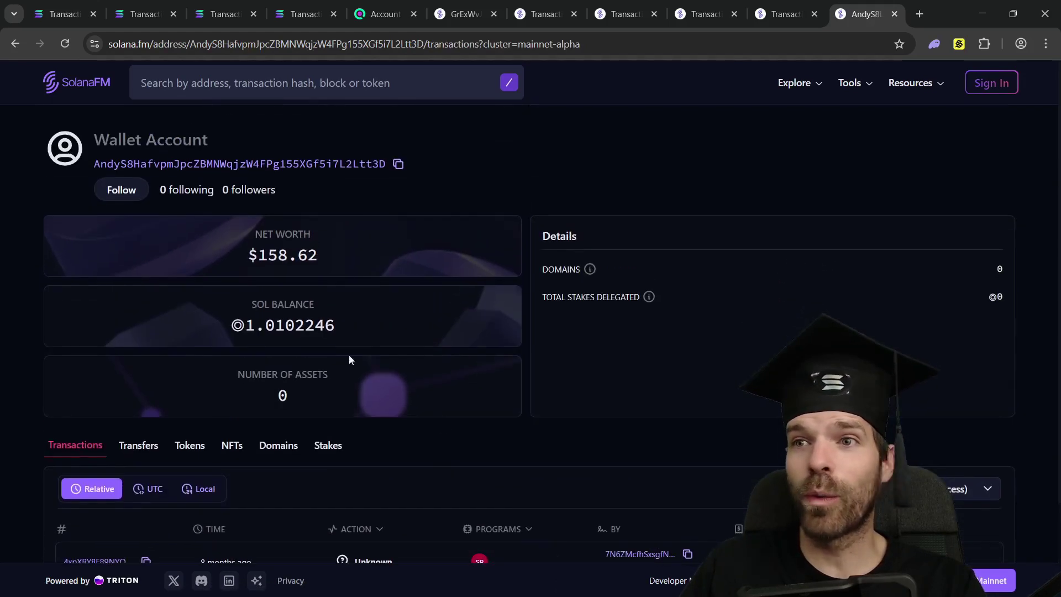
left_click_drag(250, 332, 344, 333)
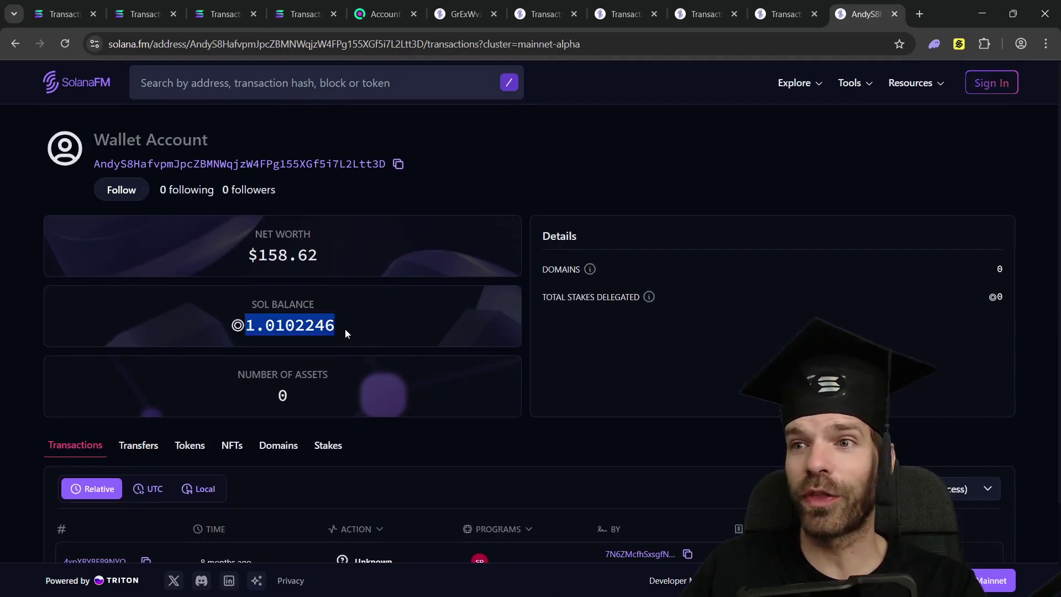
left_click(540, 157)
scroll(540, 156, "down", 2)
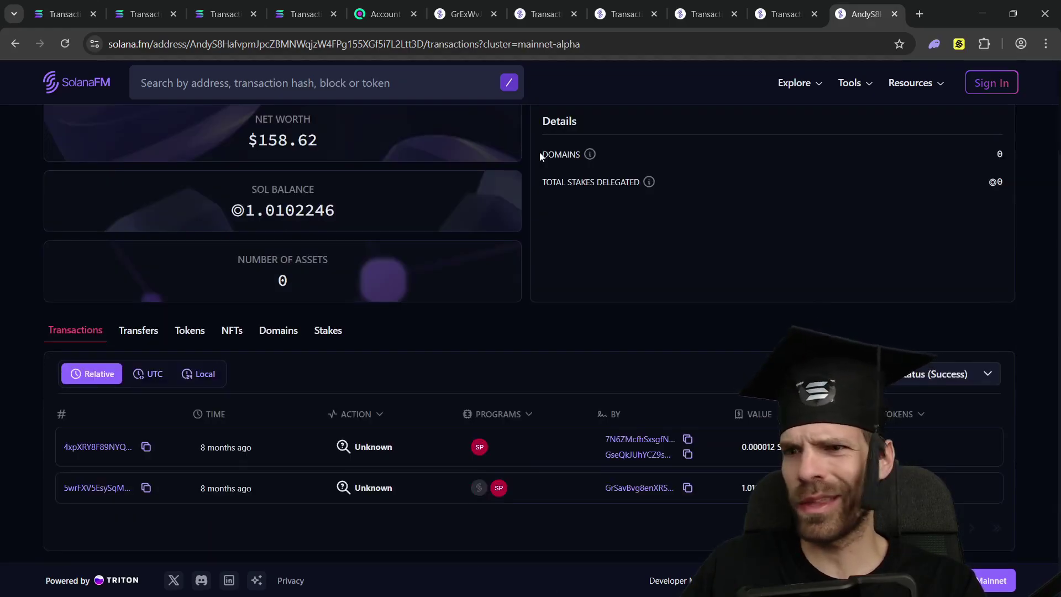
scroll(571, 307, "up", 2)
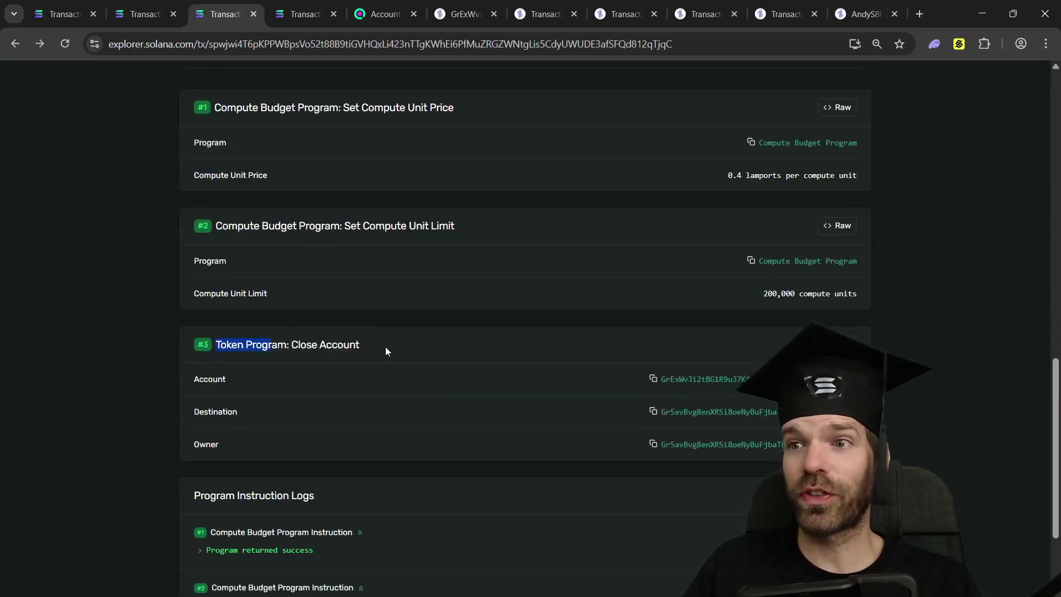
- Open the closed account's page, confirm its Nonce Account label, then open its authority account
left_click(684, 380)
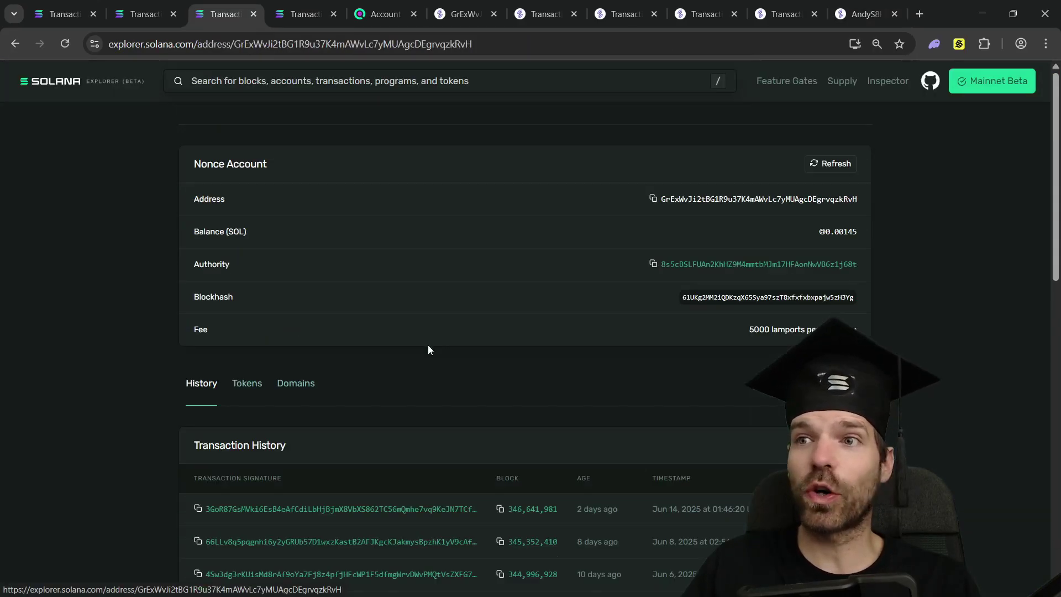
scroll(387, 320, "down", 1)
scroll(276, 232, "up", 1)
left_click_drag(210, 171, 316, 155)
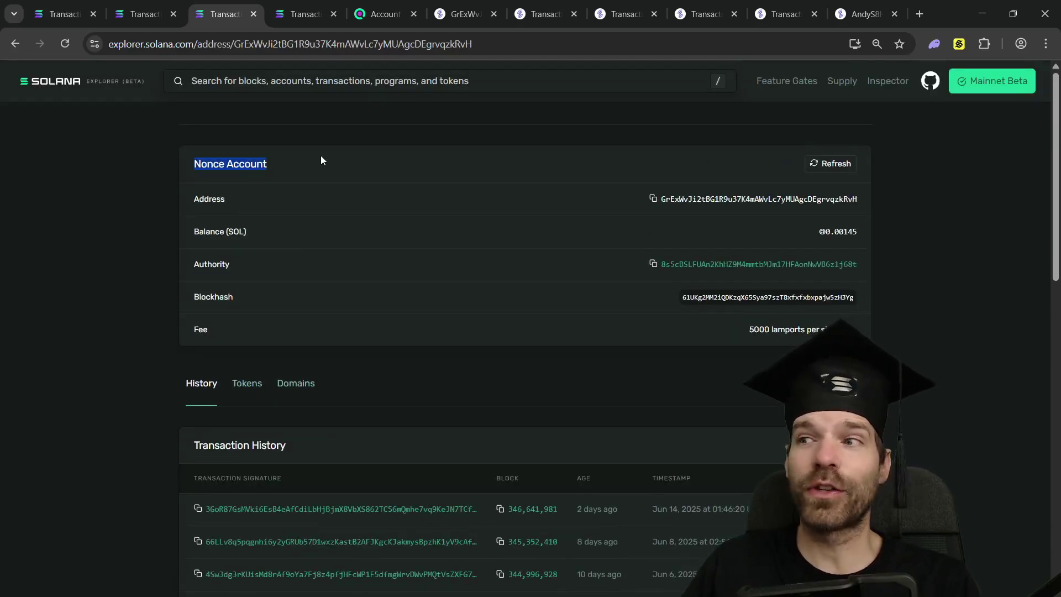
left_click(320, 154)
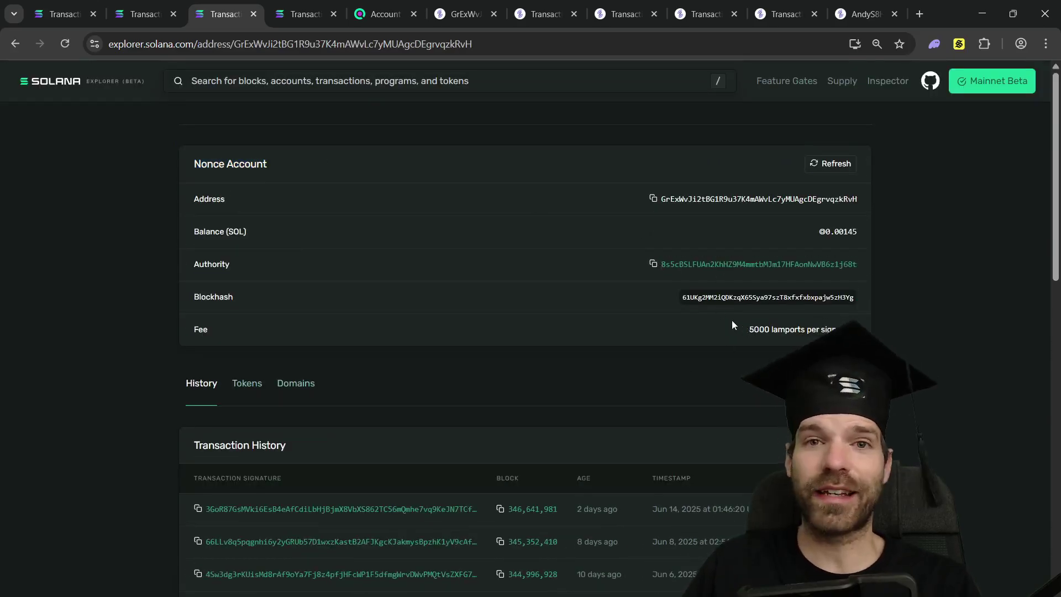
left_click(713, 269)
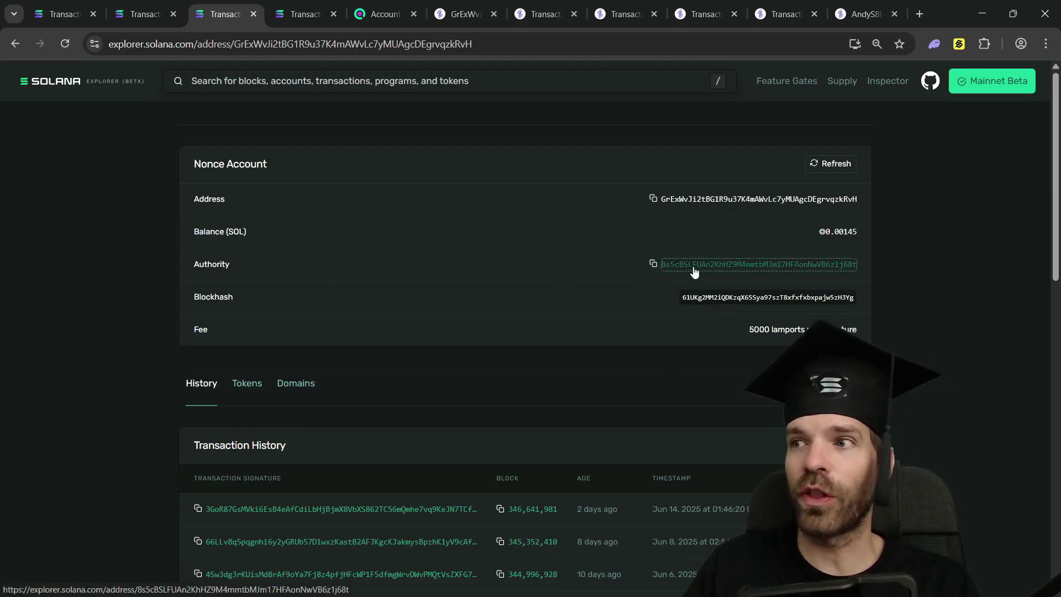
scroll(521, 263, "down", 4)
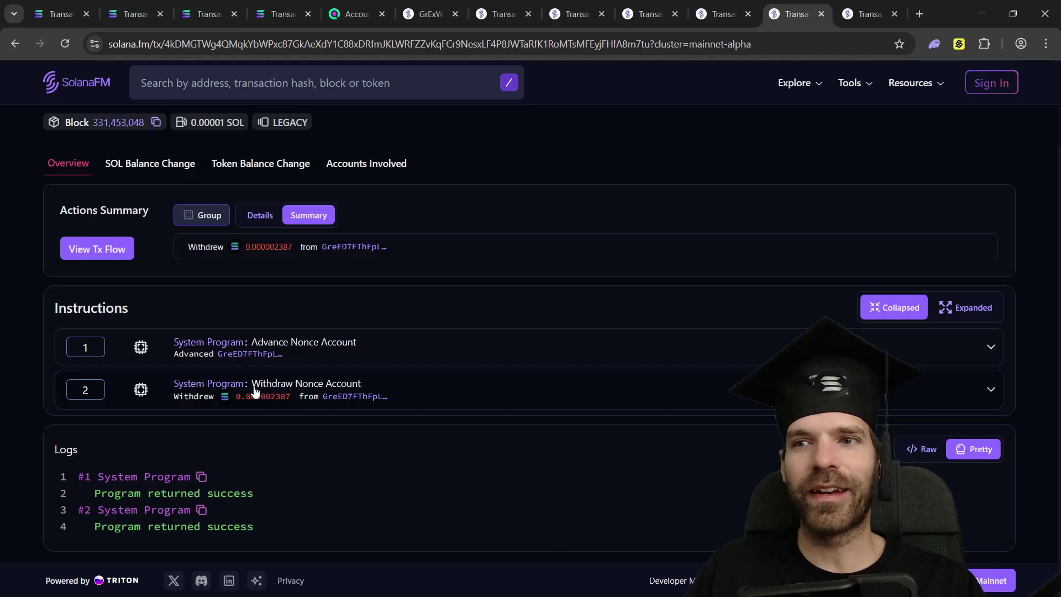